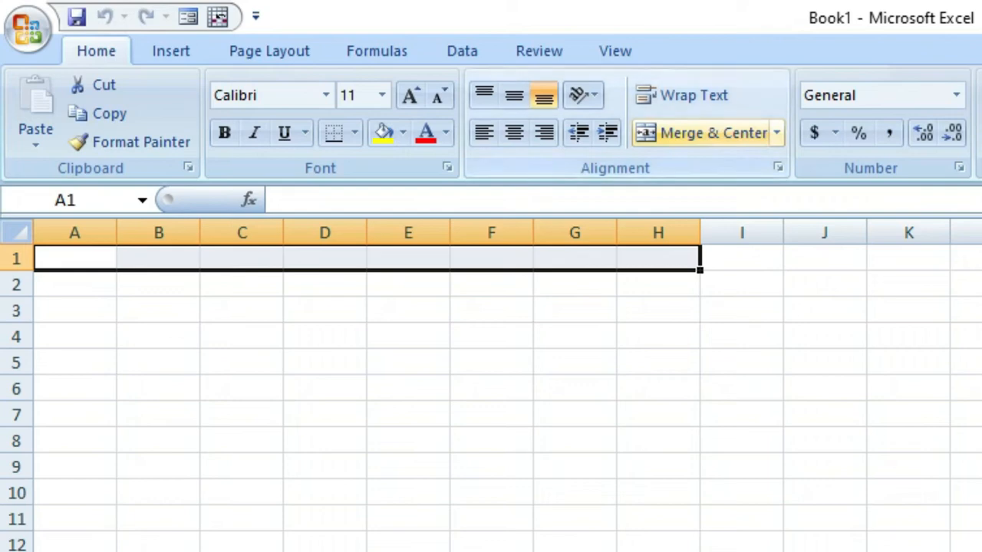
Merge and center cells A1:H1 and enter the title "vinayaga electrical works"
{"action": "left_click", "coordinate": [714, 133]}
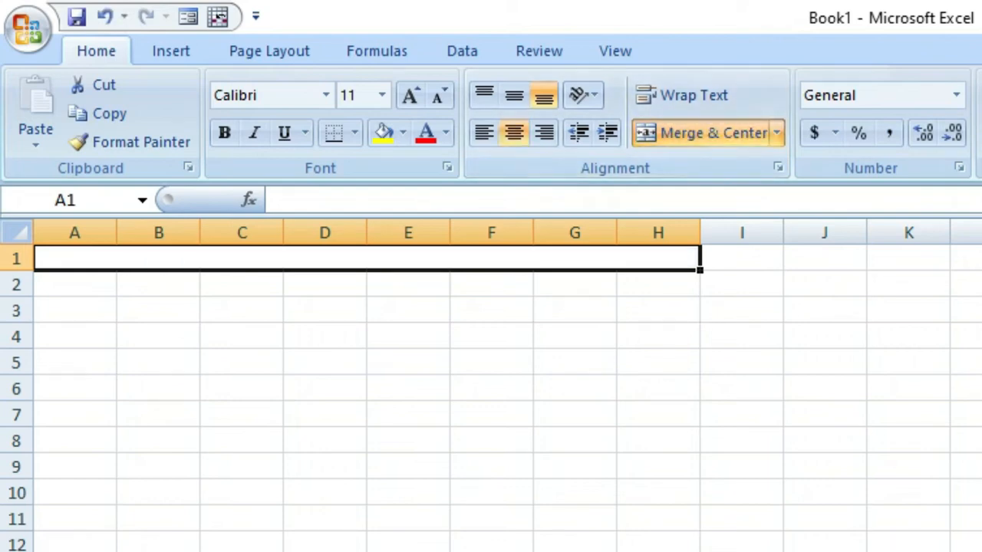
{"action": "double_click", "coordinate": [368, 258]}
{"action": "type", "text": "vina"}
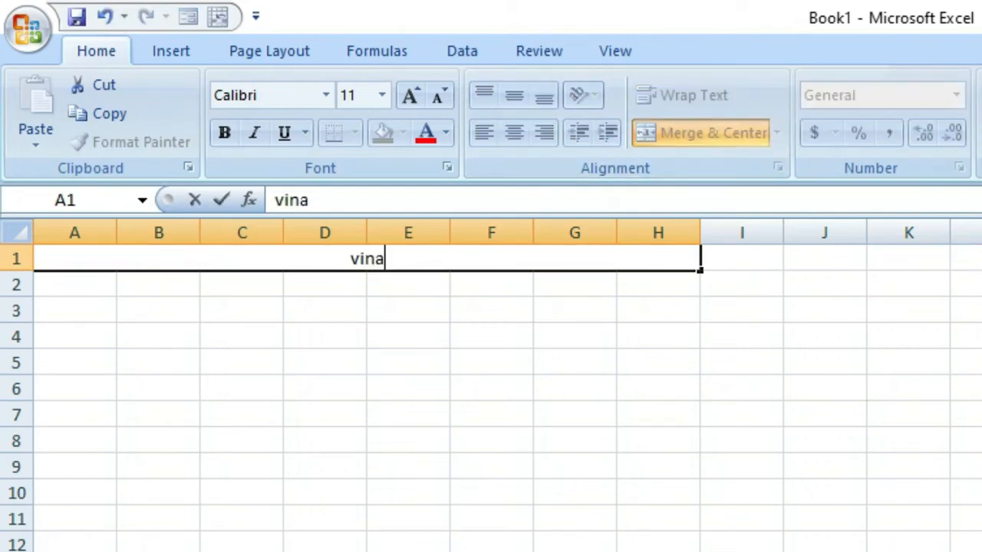
{"action": "type", "text": "yaga "}
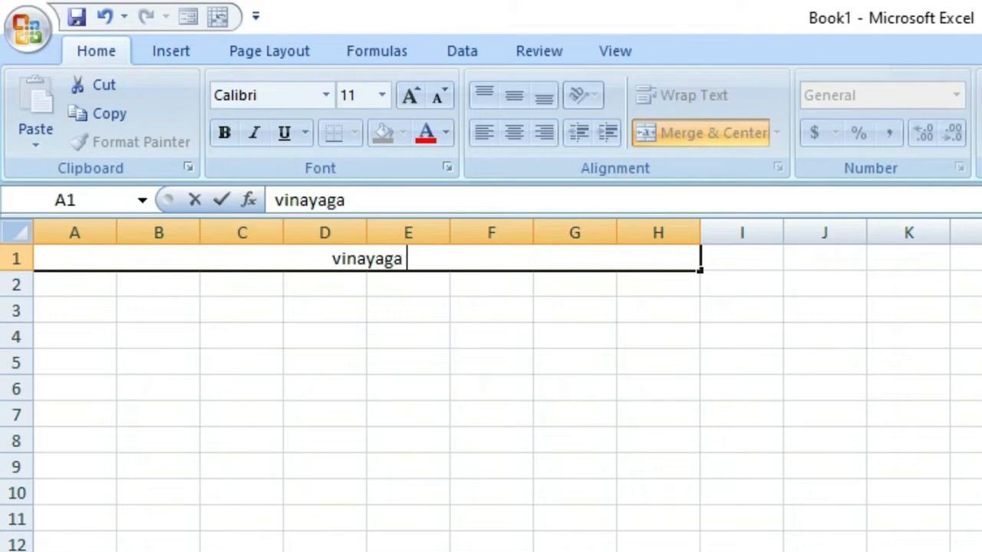
{"action": "type", "text": "graphics"}
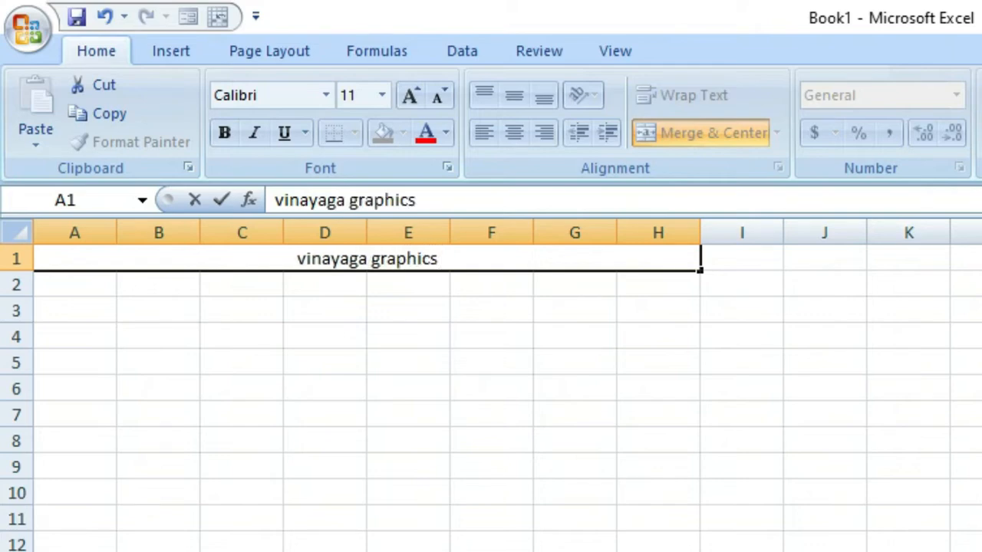
{"action": "type", "text": " works"}
{"action": "key", "text": "BackSpace"}
{"action": "key", "text": "BackSpace"}
{"action": "key", "text": "BackSpace"}
{"action": "key", "text": "BackSpace"}
{"action": "key", "text": "BackSpace"}
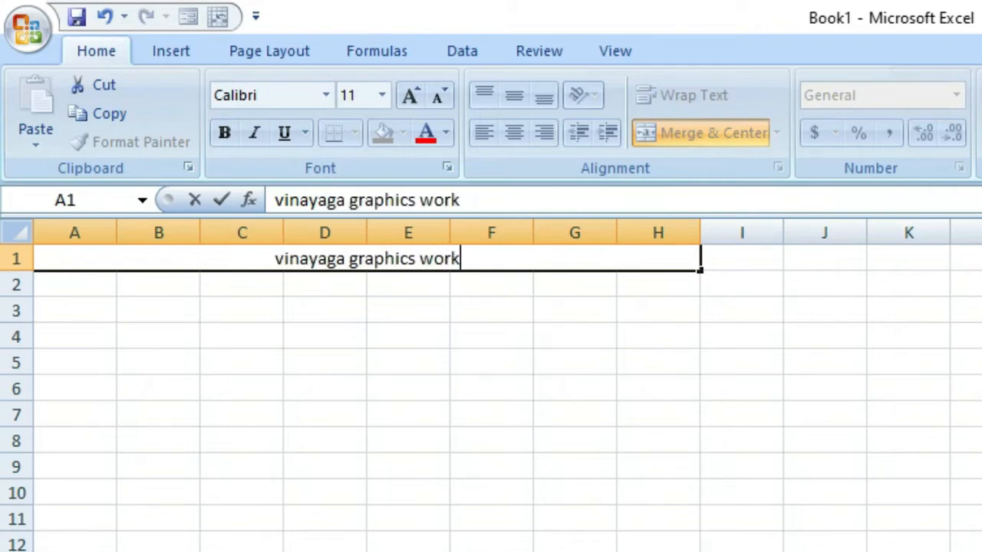
{"action": "key", "text": "BackSpace"}
{"action": "key", "text": "BackSpace"}
{"action": "key", "text": "BackSpace"}
{"action": "key", "text": "BackSpace"}
{"action": "key", "text": "BackSpace"}
{"action": "key", "text": "BackSpace"}
{"action": "key", "text": "BackSpace"}
{"action": "key", "text": "BackSpace"}
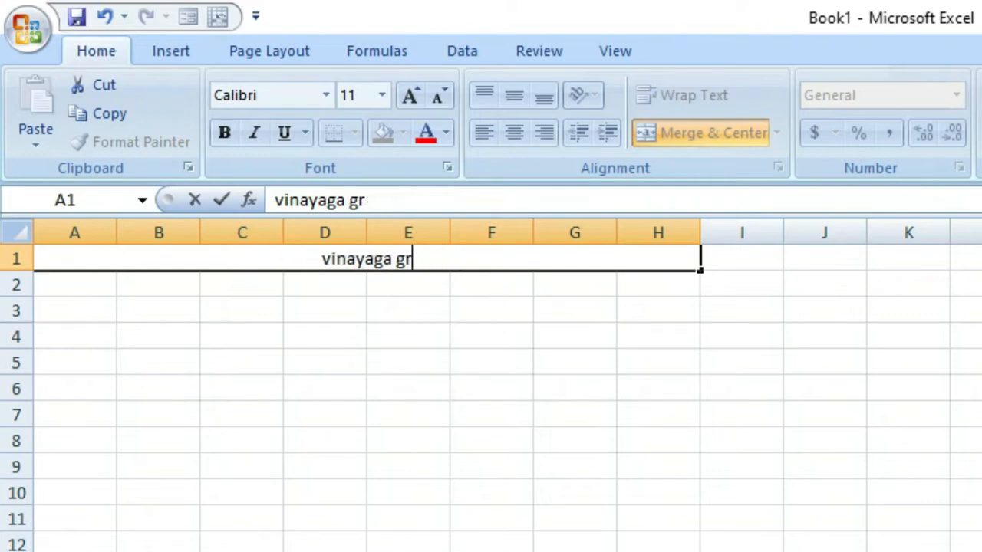
{"action": "type", "text": "electrical works"}
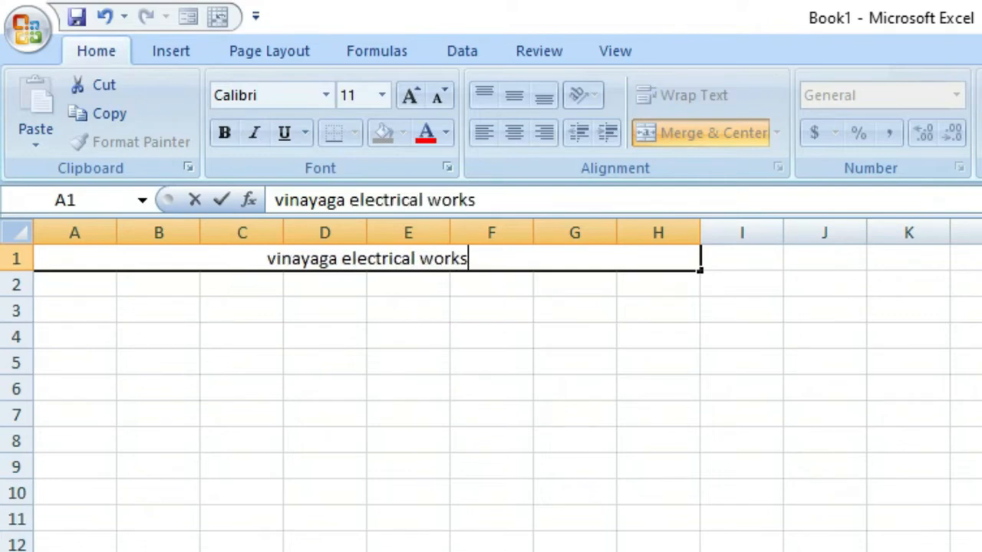
{"action": "key", "text": "Return"}
Apply all borders to the title cell in row 1 and enlarge its font size to 16
{"action": "left_click", "coordinate": [367, 259]}
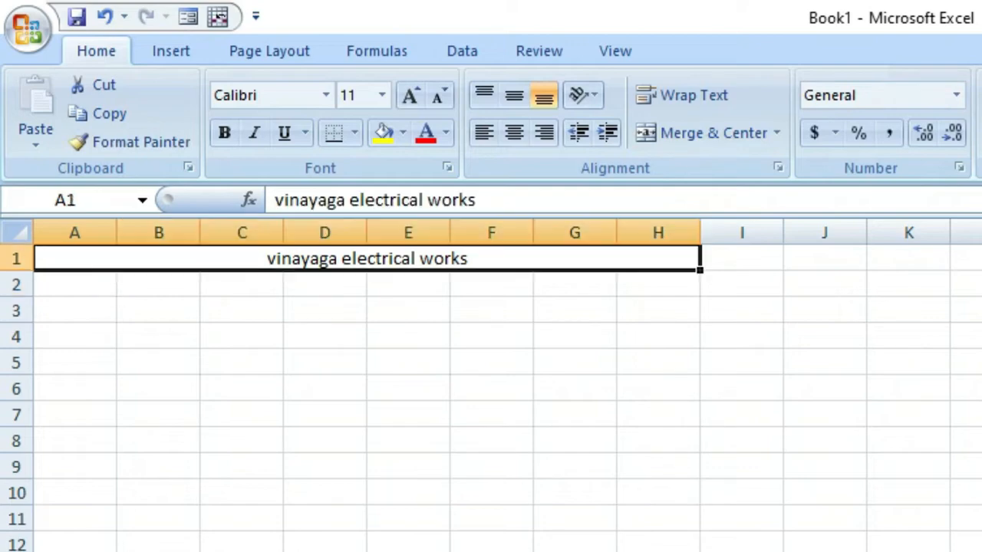
{"action": "left_click", "coordinate": [354, 133]}
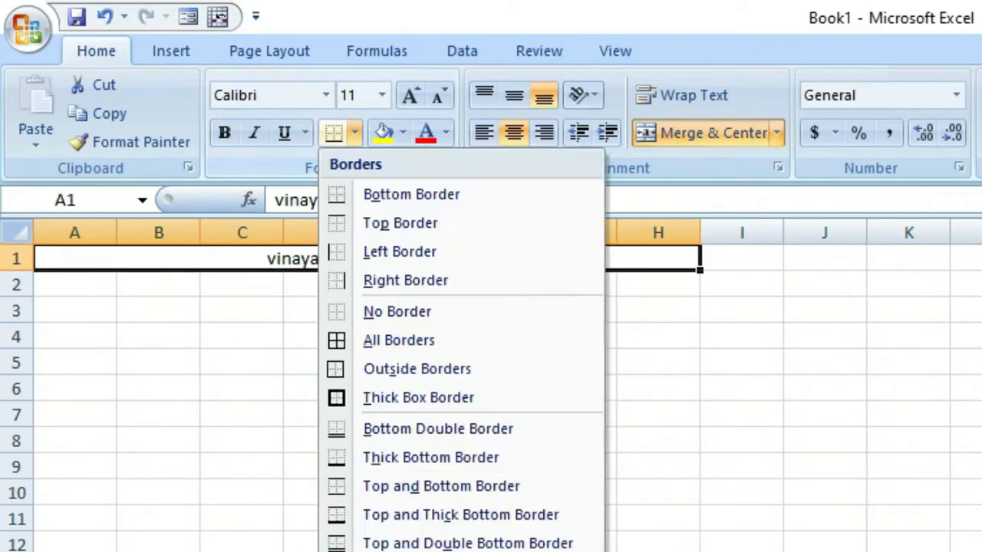
{"action": "left_click", "coordinate": [399, 340]}
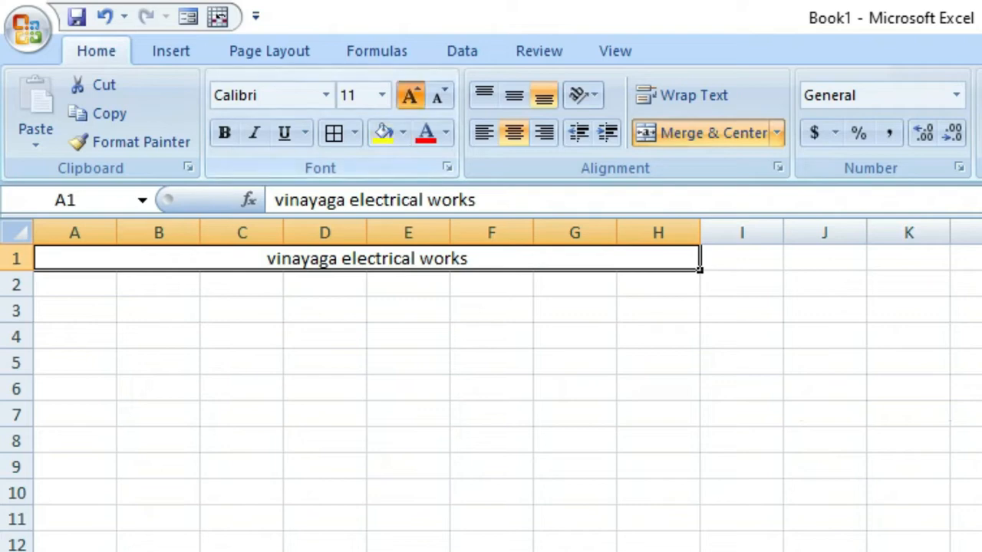
{"action": "left_click", "coordinate": [409, 95]}
{"action": "left_click", "coordinate": [409, 95]}
{"action": "left_click", "coordinate": [409, 95]}
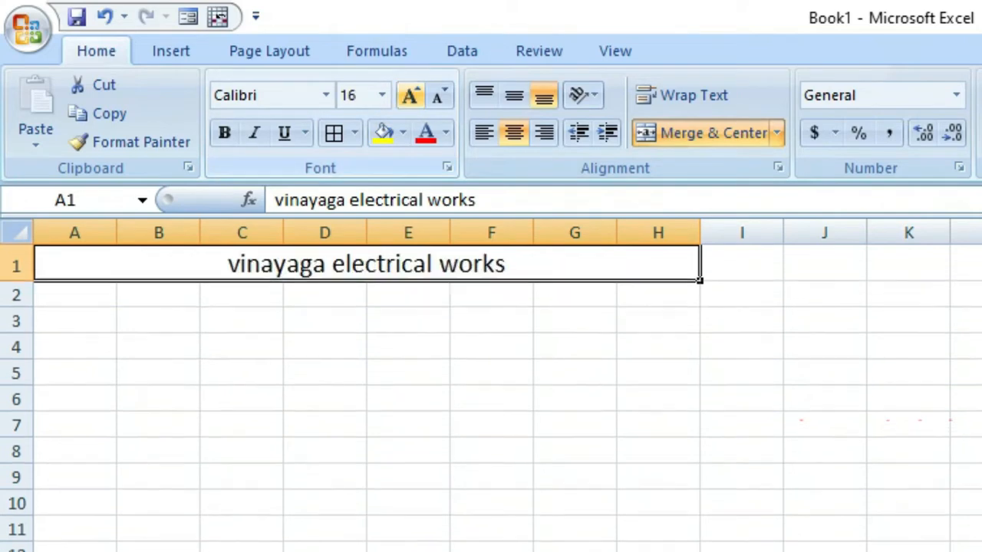
Merge and center cells A2:H2 and enter the company's city and postal code there
{"action": "left_click", "coordinate": [74, 294]}
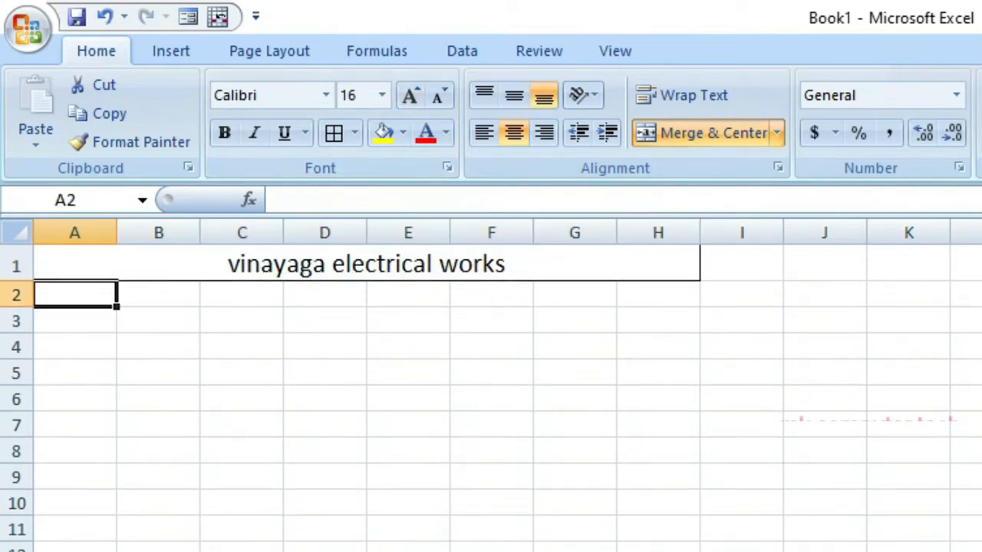
{"action": "left_click_drag", "start_coordinate": [74, 295], "coordinate": [658, 298]}
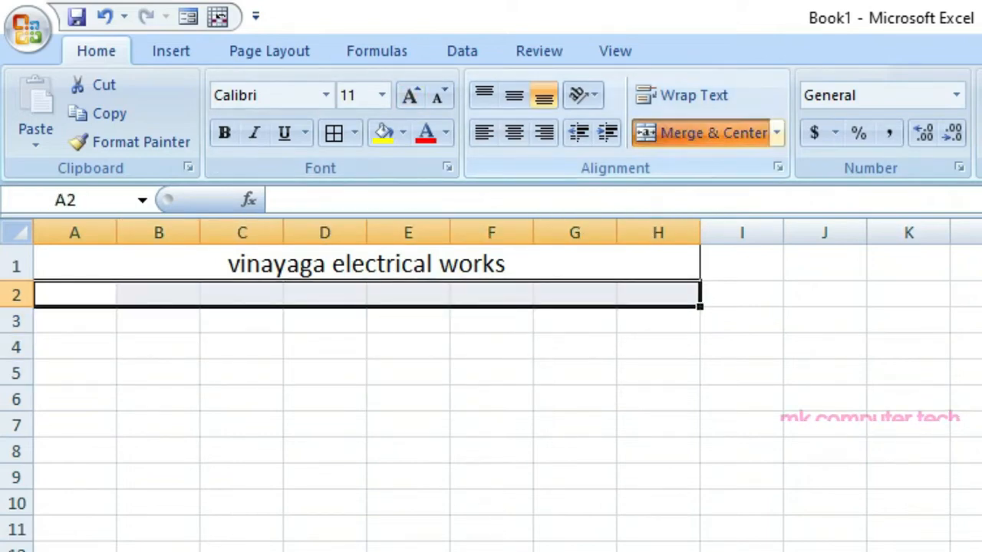
{"action": "left_click", "coordinate": [710, 133]}
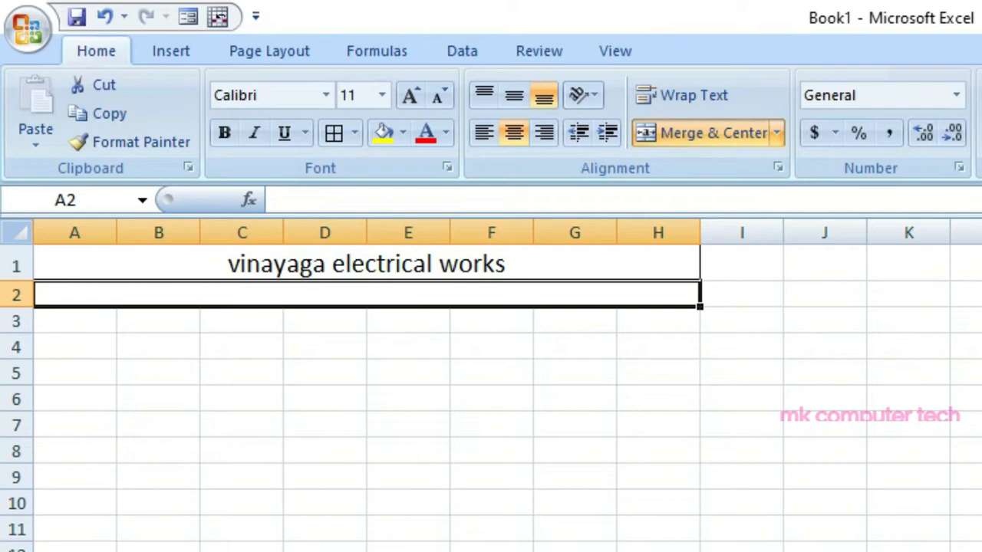
{"action": "type", "text": "madura"}
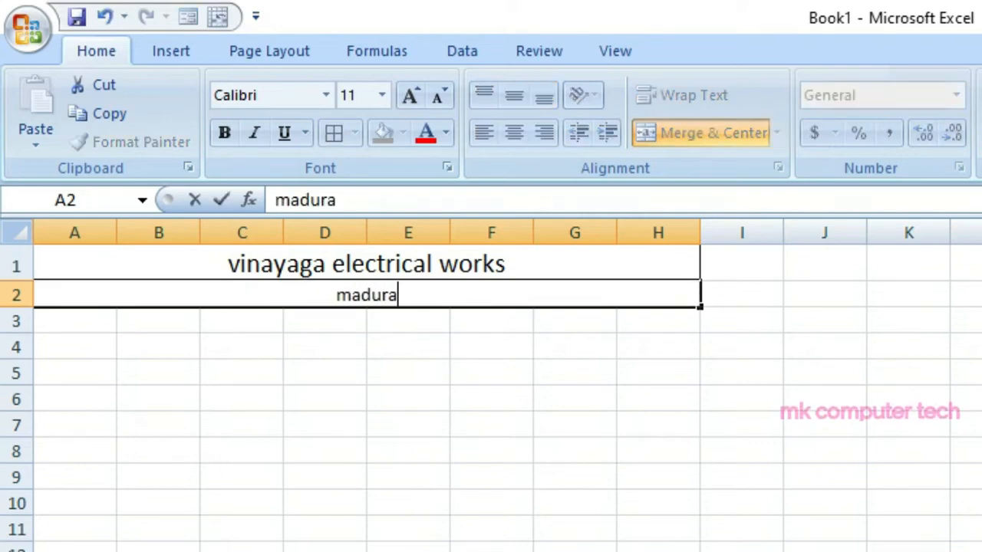
{"action": "key", "text": "BackSpace"}
{"action": "key", "text": "BackSpace"}
{"action": "key", "text": "BackSpace"}
{"action": "key", "text": "BackSpace"}
{"action": "key", "text": "BackSpace"}
{"action": "key", "text": "BackSpace"}
{"action": "type", "text": "Madu"}
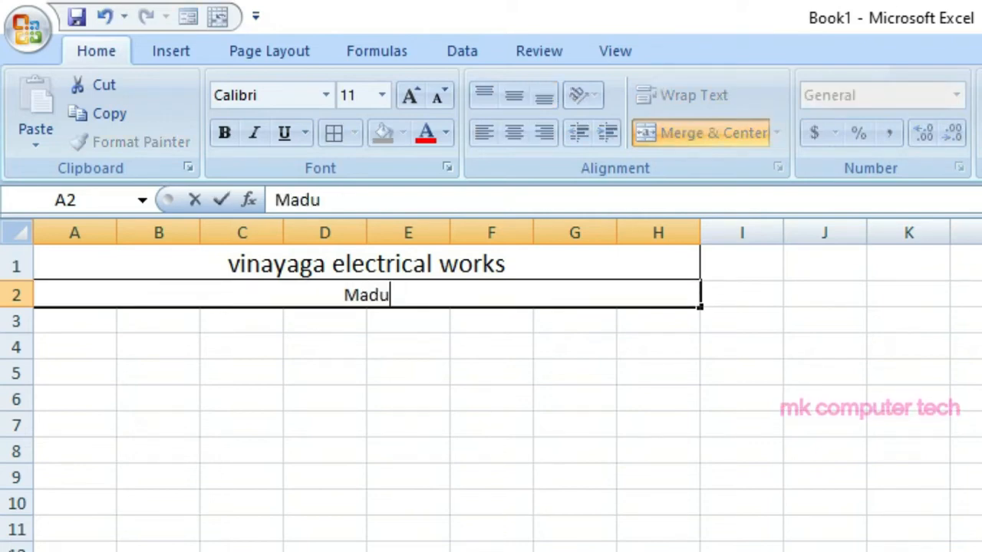
{"action": "type", "text": "rai - 65"}
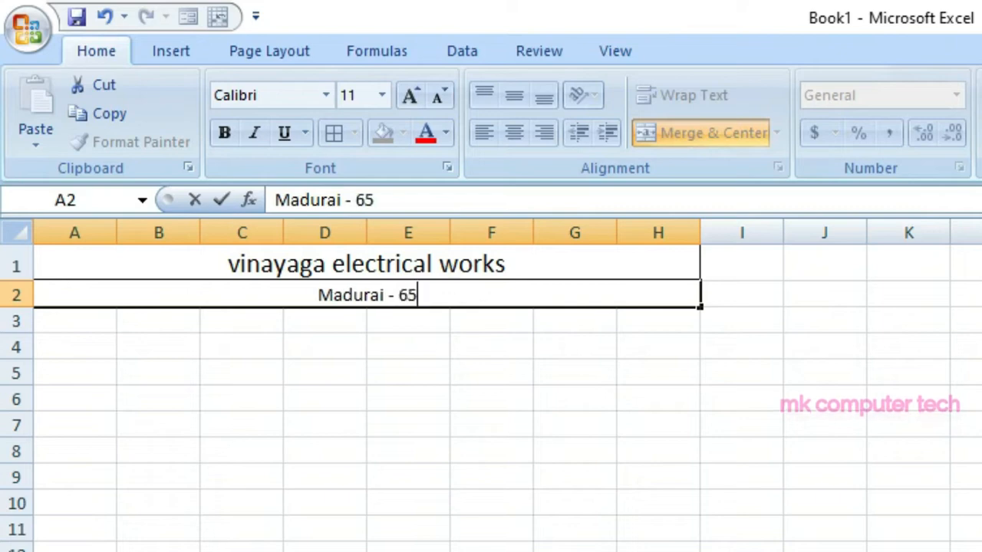
{"action": "type", "text": "556"}
{"action": "type", "text": "6"}
{"action": "key", "text": "Return"}
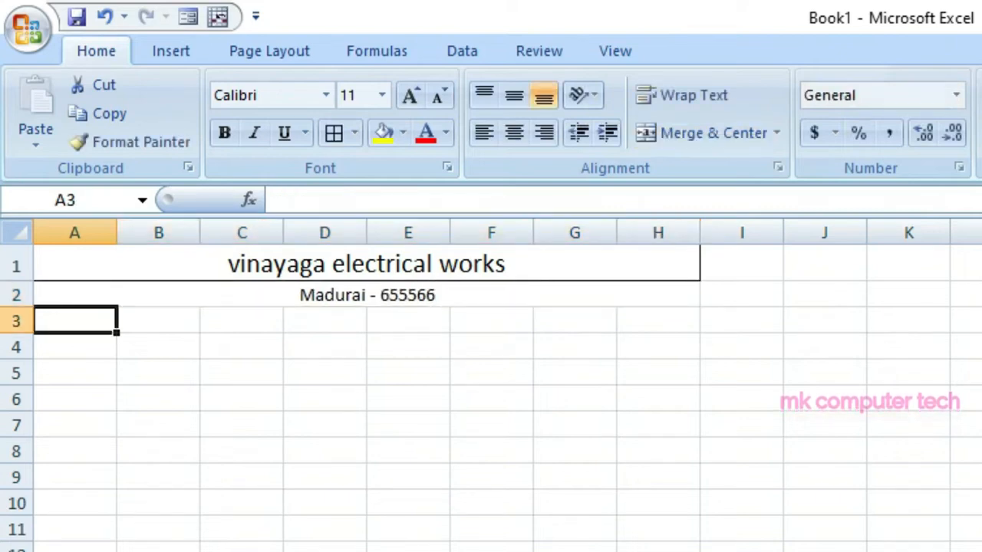
Apply all borders to the merged address cell in row 2 and to cells A3:H3
{"action": "left_click", "coordinate": [367, 295]}
{"action": "left_click", "coordinate": [333, 134]}
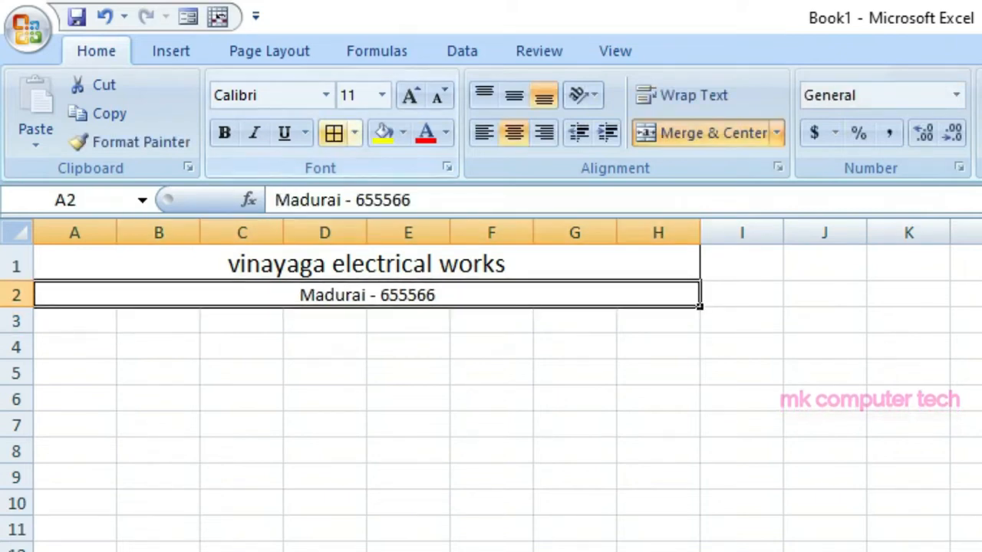
{"action": "left_click_drag", "start_coordinate": [74, 321], "coordinate": [658, 322]}
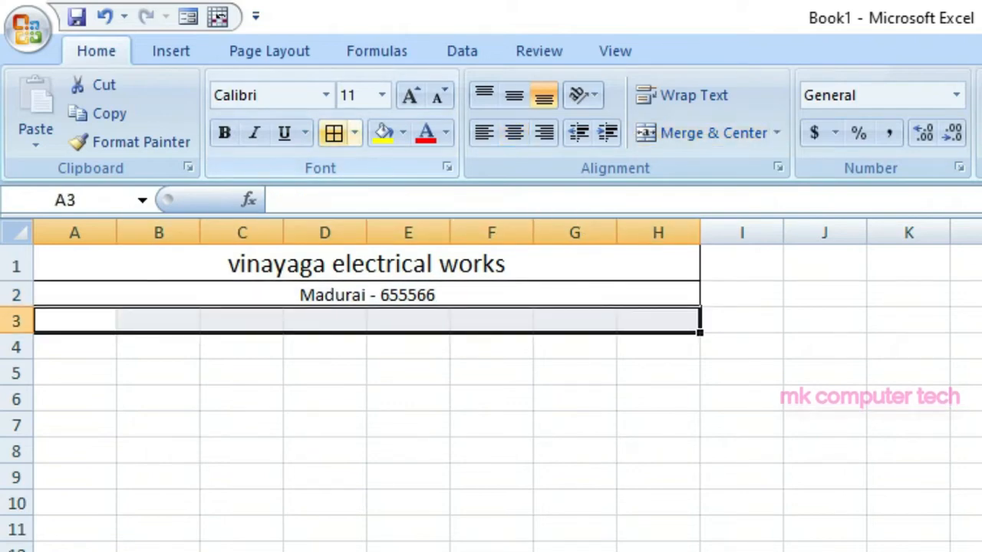
{"action": "left_click", "coordinate": [333, 133]}
{"action": "left_click", "coordinate": [241, 374]}
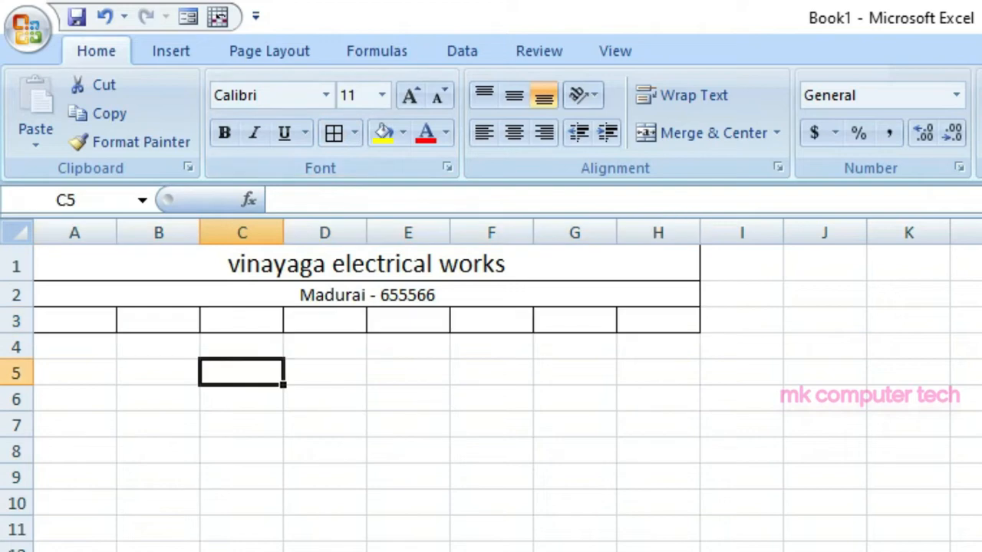
Enter the column heading "SI NO" in cell A3
{"action": "left_click", "coordinate": [75, 321]}
{"action": "type", "text": "si no"}
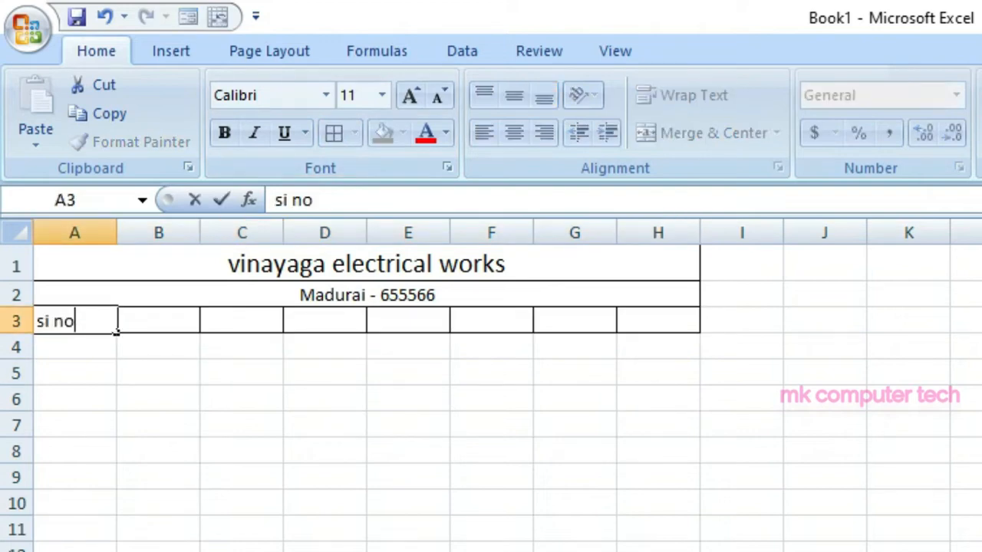
{"action": "key", "text": "BackSpace"}
{"action": "key", "text": "BackSpace"}
{"action": "key", "text": "BackSpace"}
{"action": "key", "text": "BackSpace"}
{"action": "key", "text": "BackSpace"}
{"action": "type", "text": "SI NO"}
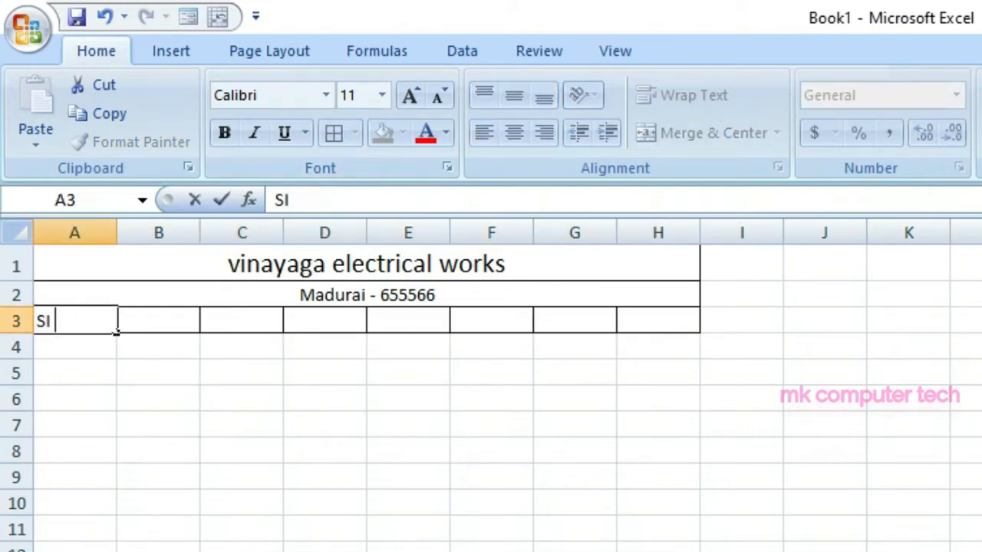
{"action": "key", "text": "Tab"}
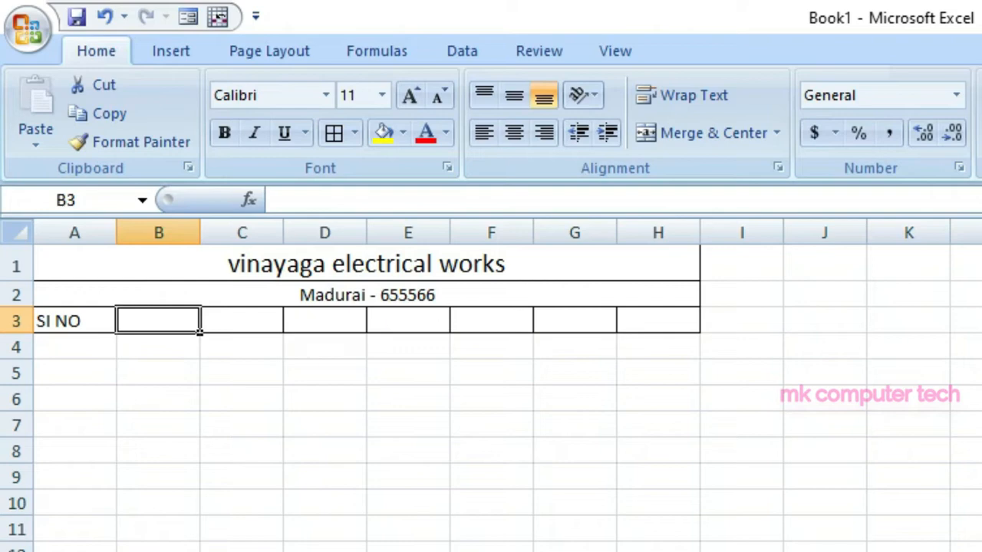
Merge and center cells B3:D3 and enter the heading "PRODUCT"
{"action": "left_click_drag", "start_coordinate": [158, 321], "coordinate": [325, 321]}
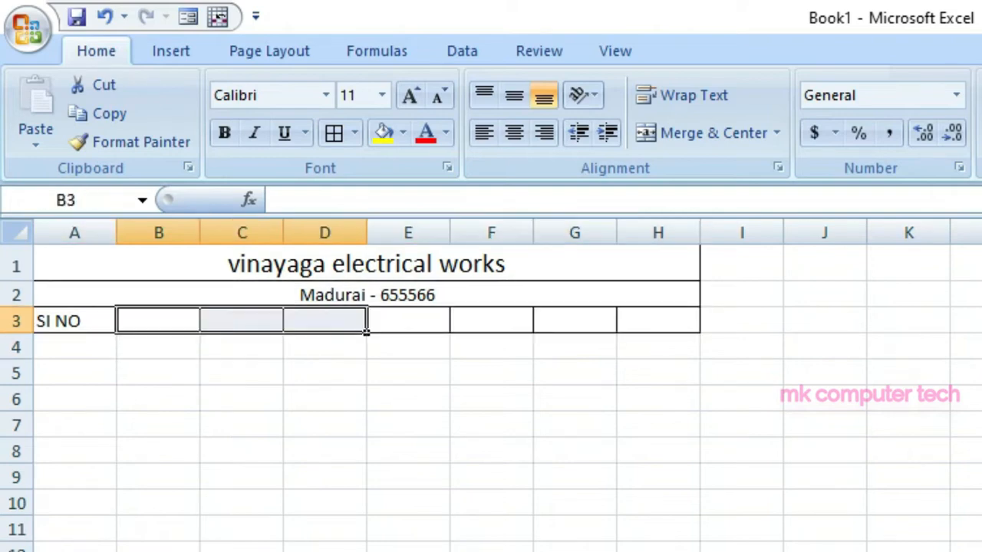
{"action": "left_click", "coordinate": [713, 132]}
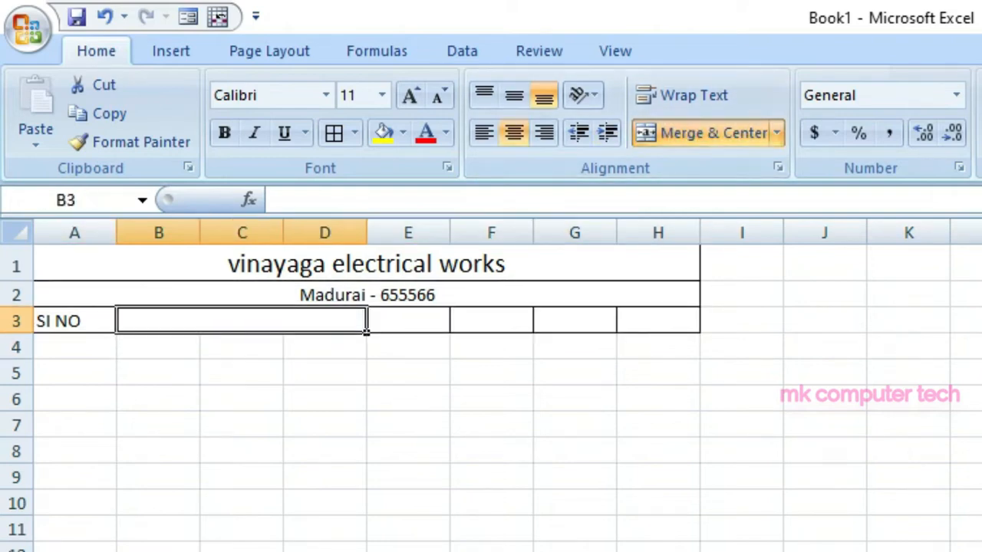
{"action": "type", "text": "PRODUCT"}
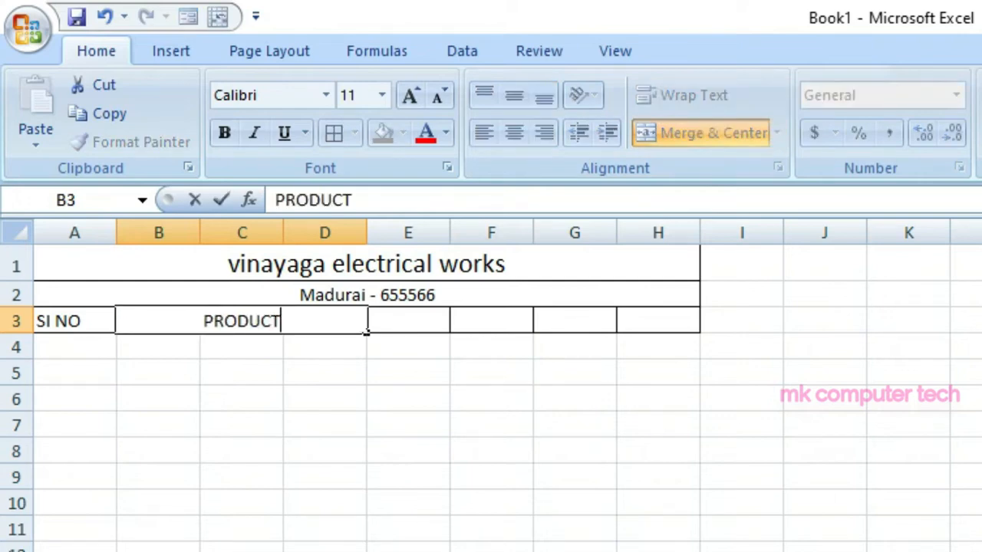
{"action": "key", "text": "Tab"}
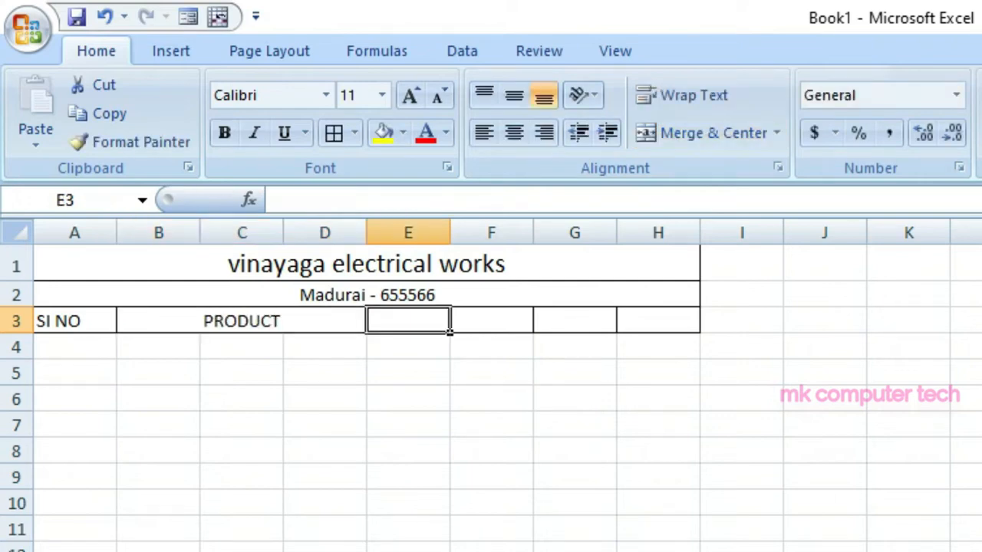
Widen the merged product heading to span B3:E3 and extend its text to "PRODUCT NAME"
{"action": "left_click_drag", "start_coordinate": [158, 320], "coordinate": [449, 330]}
{"action": "left_click", "coordinate": [713, 132]}
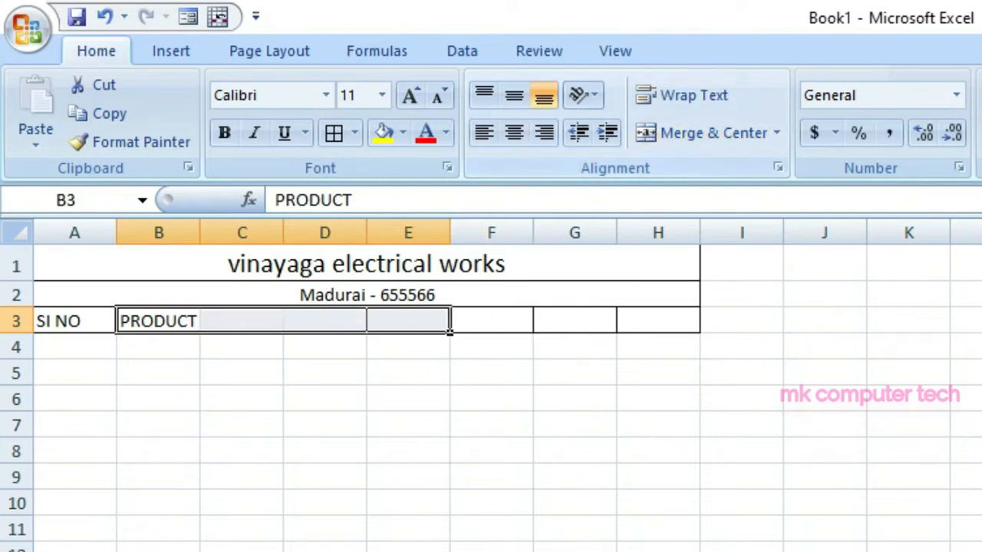
{"action": "left_click", "coordinate": [714, 132]}
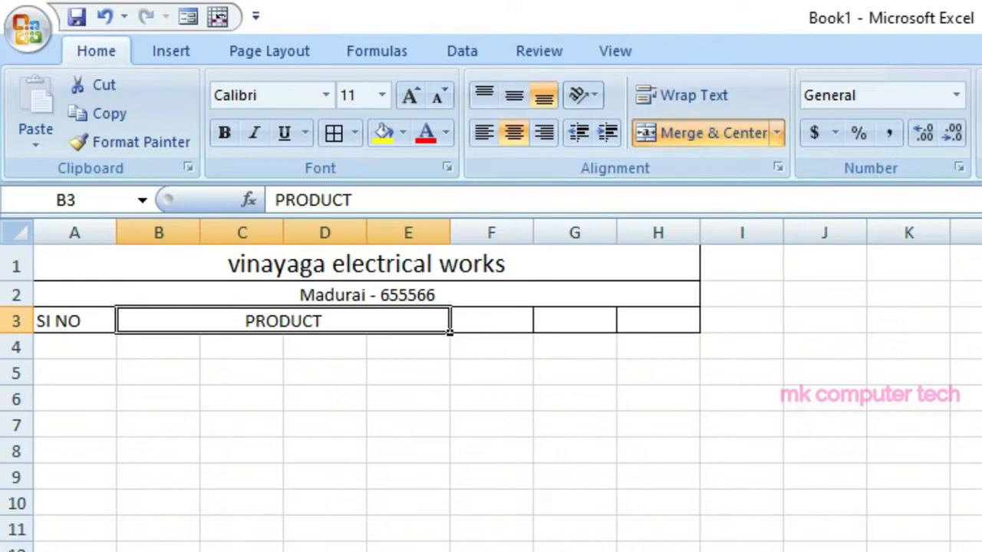
{"action": "key", "text": "F2"}
{"action": "type", "text": "NAME"}
{"action": "key", "text": "Tab"}
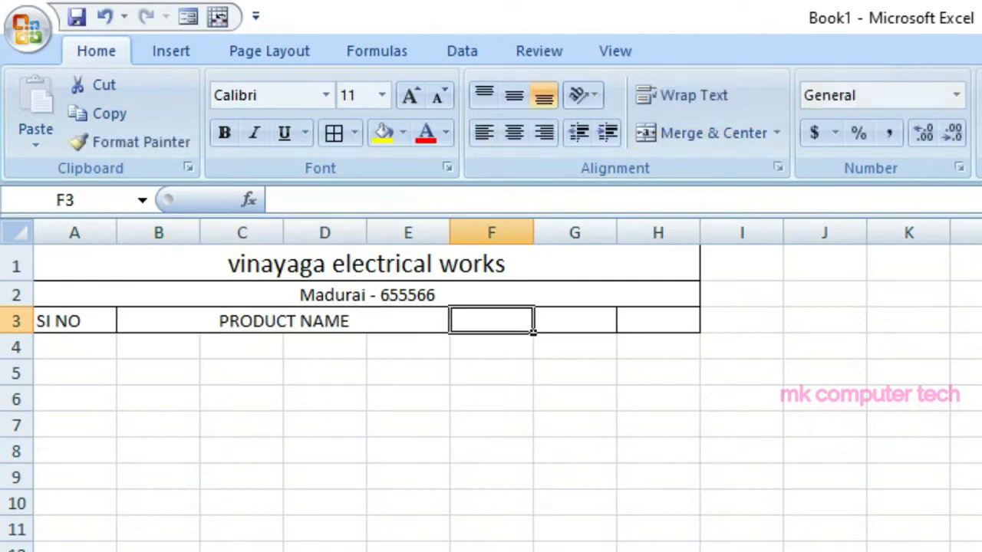
Enter the column headings "RATE", "QTY" and "PRICE" in cells F3, G3 and H3
{"action": "type", "text": "RATE"}
{"action": "key", "text": "Tab"}
{"action": "type", "text": "QTY"}
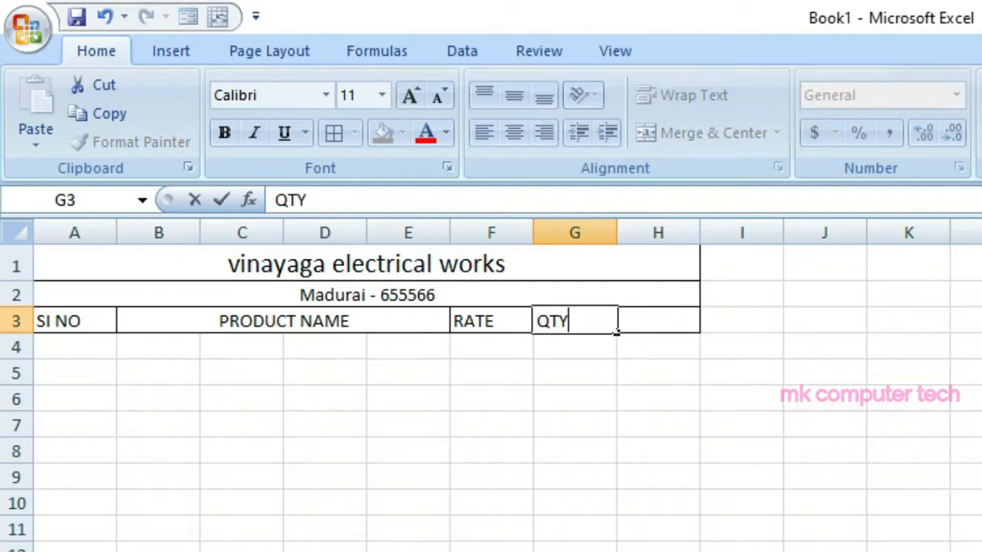
{"action": "key", "text": "Tab"}
{"action": "type", "text": "PRICE"}
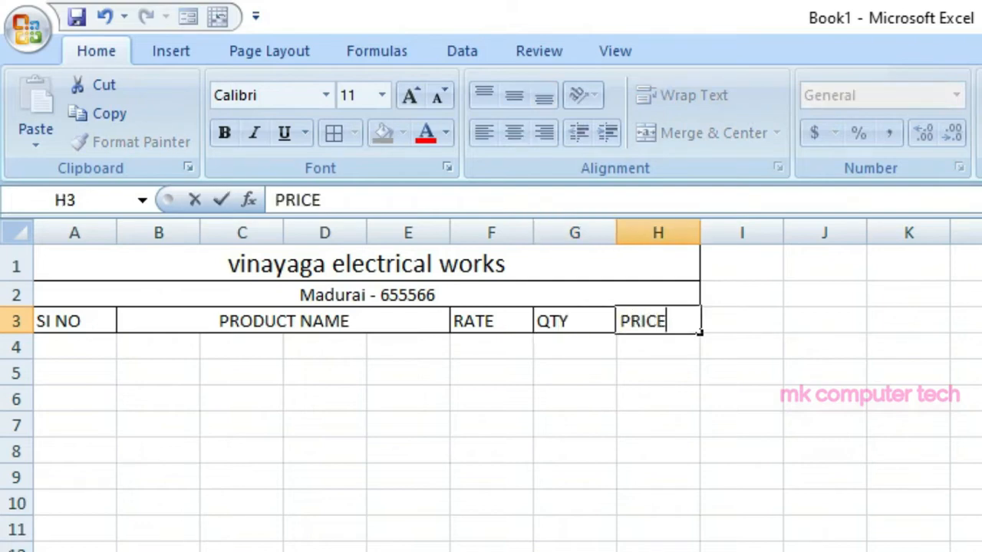
{"action": "key", "text": "Return"}
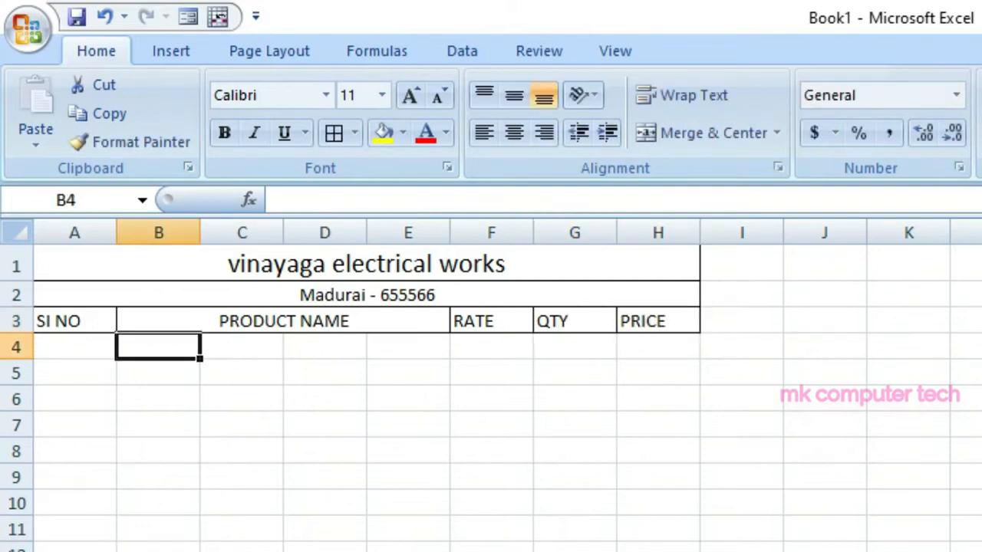
Apply all borders to the empty item rows A4:H15 below the headings
{"action": "left_click_drag", "start_coordinate": [75, 346], "coordinate": [658, 551]}
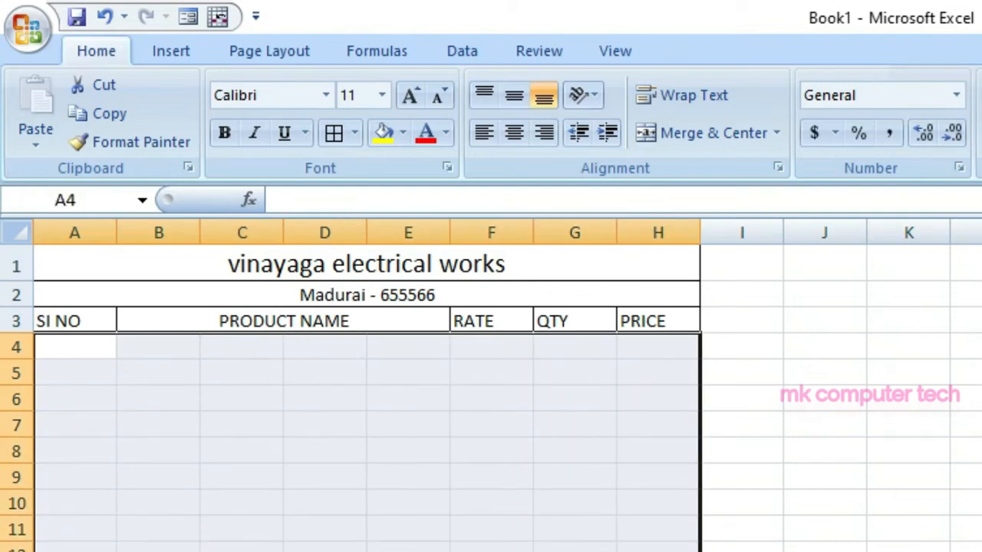
{"action": "left_click", "coordinate": [333, 133]}
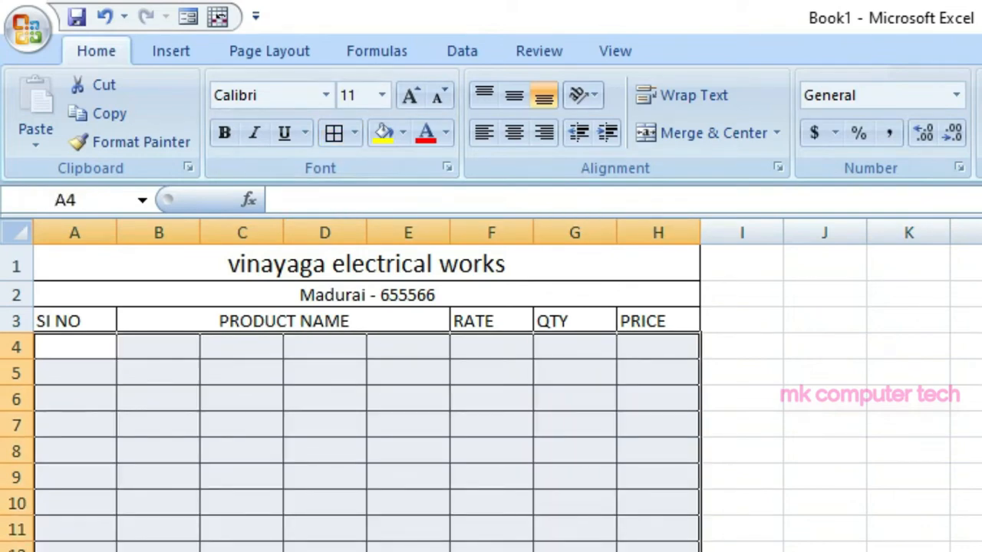
{"action": "left_click", "coordinate": [824, 529]}
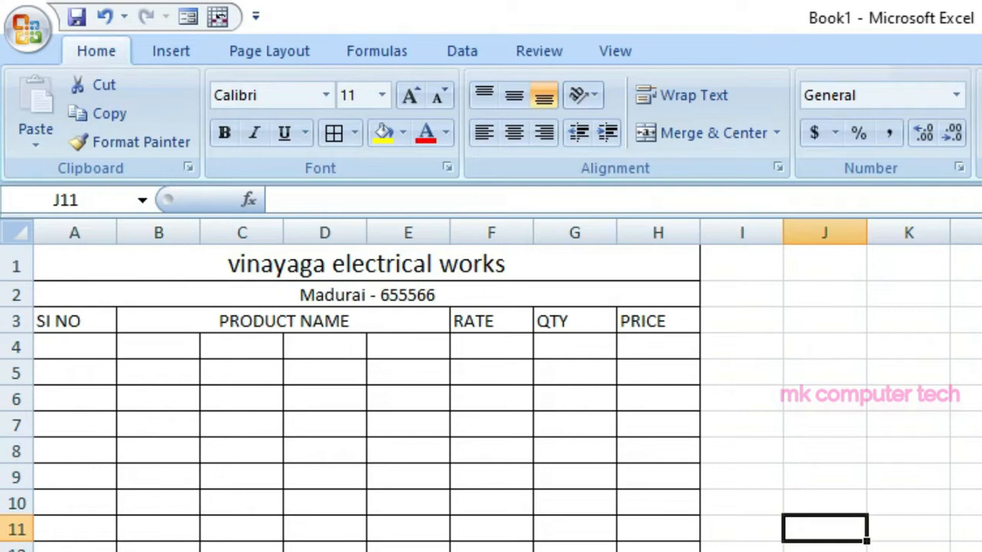
Fill the serial numbers 1 to 12 down the SI NO column in cells A4:A15
{"action": "left_click", "coordinate": [75, 346]}
{"action": "type", "text": "1"}
{"action": "key", "text": "Return"}
{"action": "type", "text": "2"}
{"action": "key", "text": "Return"}
{"action": "type", "text": "3"}
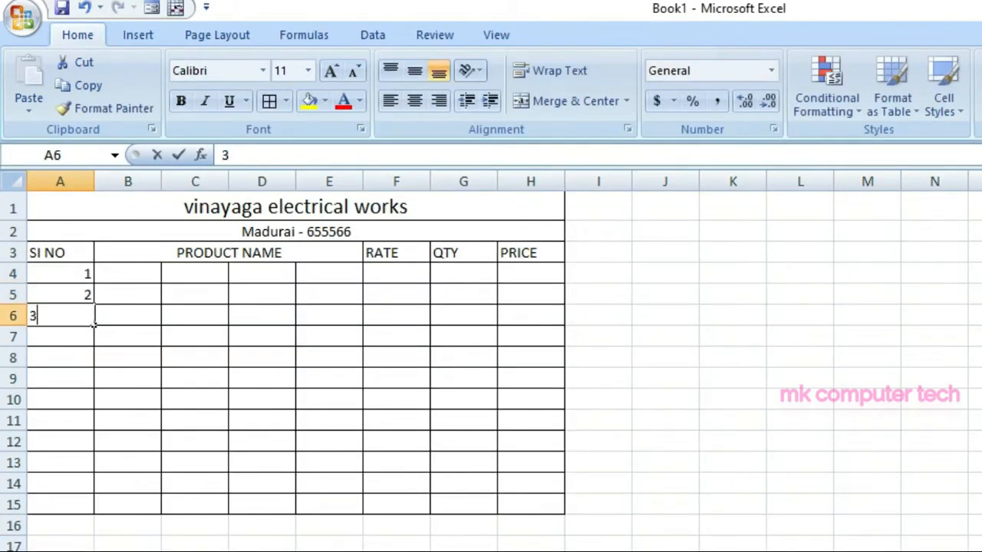
{"action": "key", "text": "Return"}
{"action": "left_click_drag", "start_coordinate": [61, 274], "coordinate": [95, 513]}
Merge and center cells B4:E4 and fill the merged format down through row 15
{"action": "left_click", "coordinate": [128, 273]}
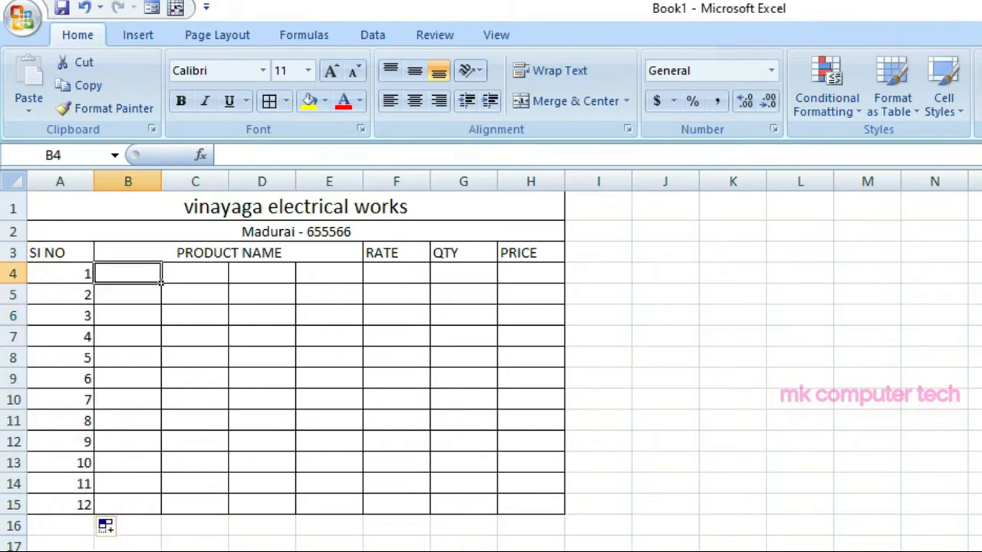
{"action": "left_click_drag", "start_coordinate": [128, 273], "coordinate": [329, 274]}
{"action": "left_click", "coordinate": [575, 101]}
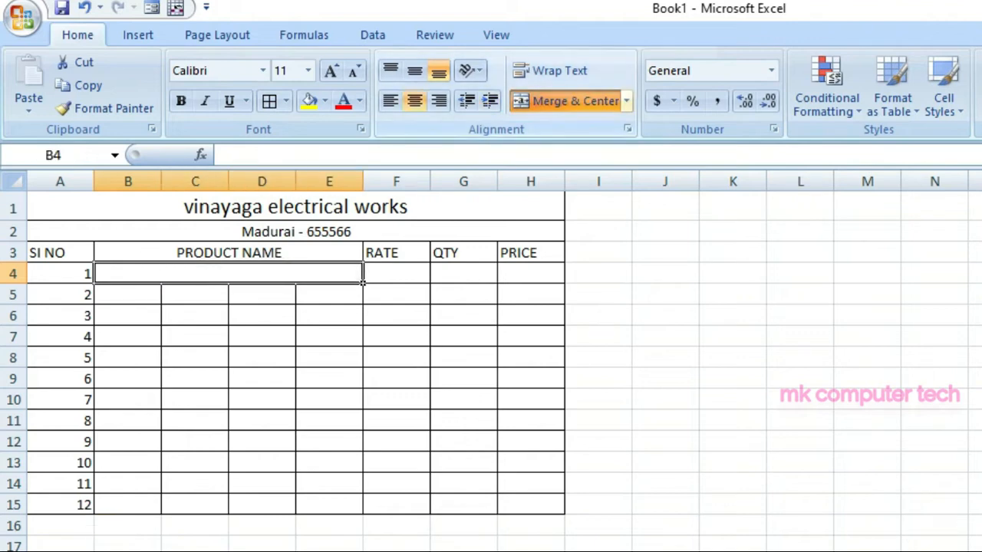
{"action": "left_click", "coordinate": [396, 274]}
{"action": "left_click", "coordinate": [229, 274]}
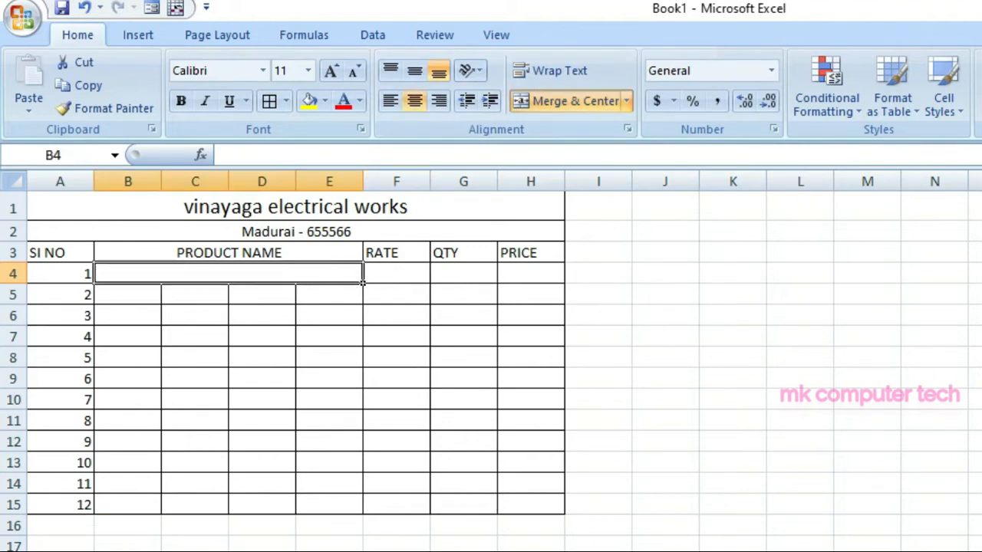
{"action": "left_click_drag", "start_coordinate": [363, 283], "coordinate": [363, 516]}
{"action": "left_click", "coordinate": [428, 322]}
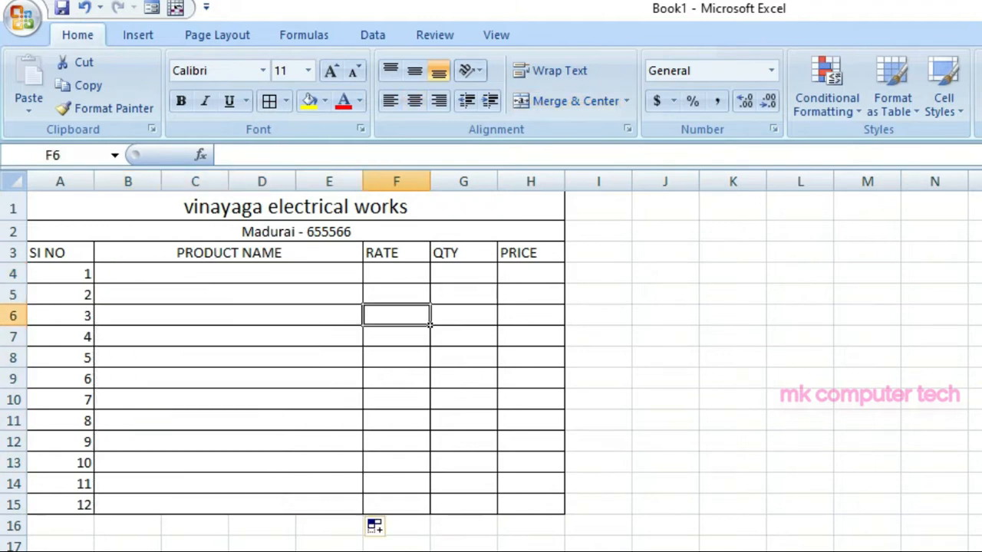
Enter the product names BULB, PIPE, PASTE, WIRE, CUTTER and HOLDER in rows 4 to 9
{"action": "left_click", "coordinate": [428, 281]}
{"action": "left_click", "coordinate": [360, 279]}
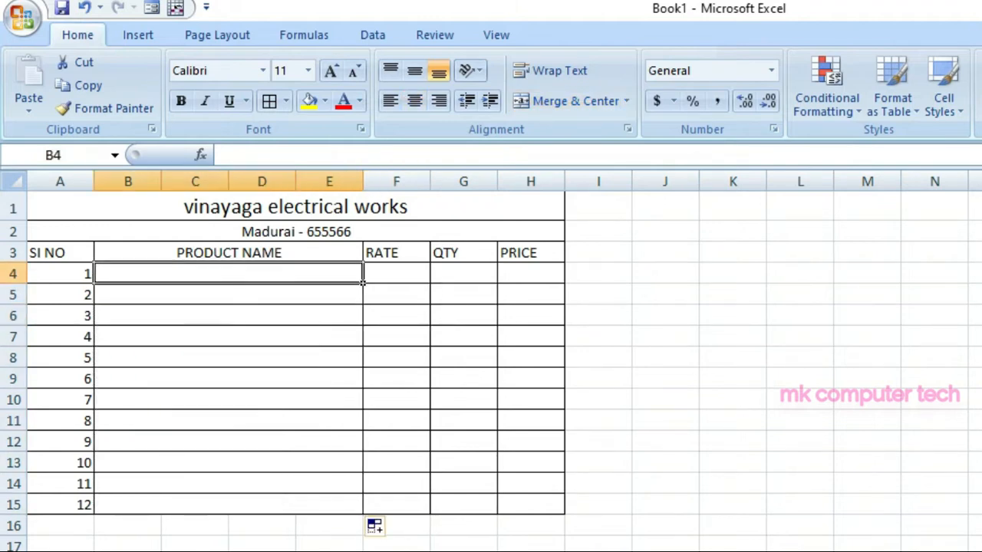
{"action": "type", "text": "BULB"}
{"action": "left_click", "coordinate": [362, 302]}
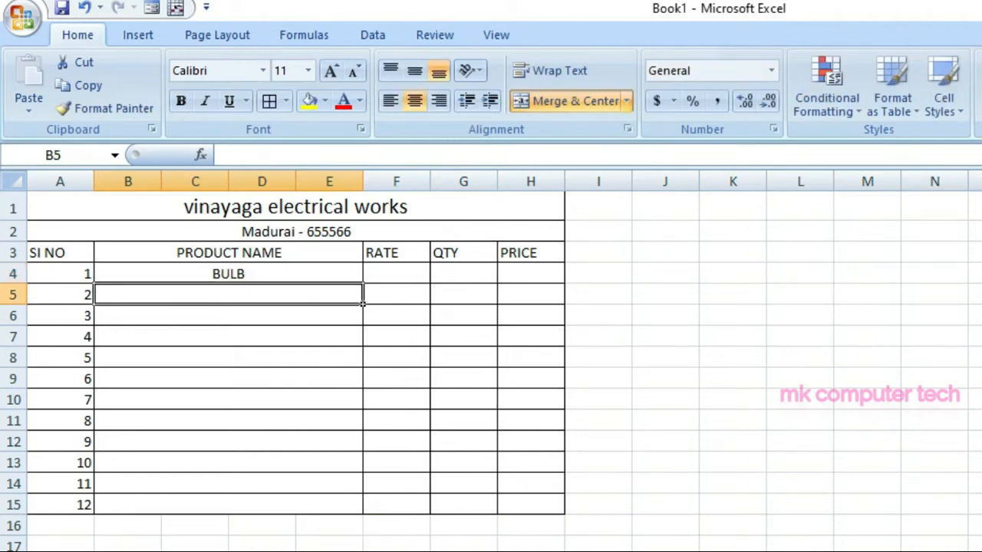
{"action": "type", "text": "PIPE PASTE WIRE CUTTER HOLDER S"}
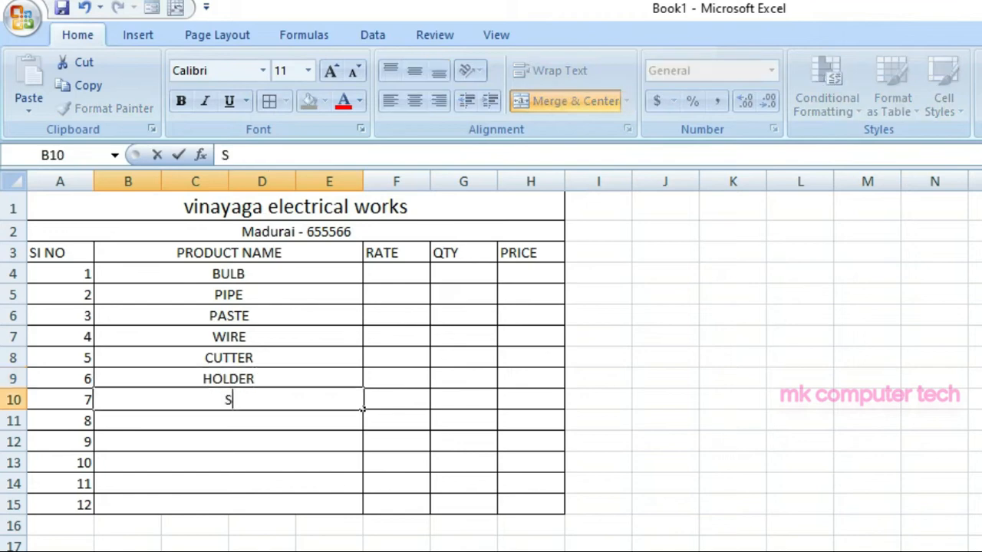
Enter the product names SWITCH, BOARD, SISTER, FUSE, RELAY and 20 W BULB in rows 10 to 15
{"action": "type", "text": "WITCH"}
{"action": "key", "text": "Return"}
{"action": "type", "text": "BOARD"}
{"action": "key", "text": "Return"}
{"action": "type", "text": "SISTER"}
{"action": "key", "text": "Return"}
{"action": "type", "text": "FUSE"}
{"action": "key", "text": "Return"}
{"action": "type", "text": "RELAY"}
{"action": "key", "text": "Return"}
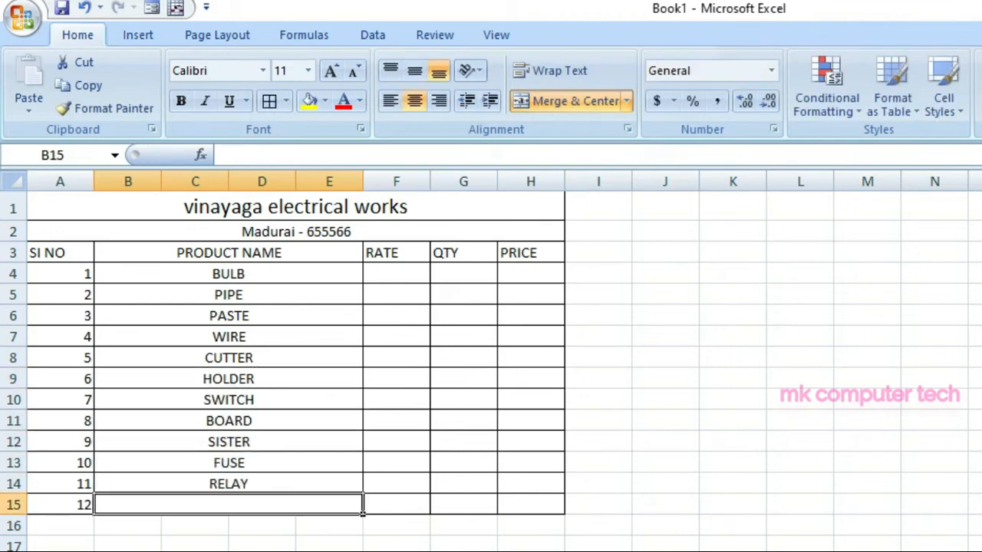
{"action": "type", "text": "20 W BULB"}
{"action": "key", "text": "Return"}
Enter the rates 400, 300, 20, 50 and 600 in cells F4:F8
{"action": "left_click", "coordinate": [427, 279]}
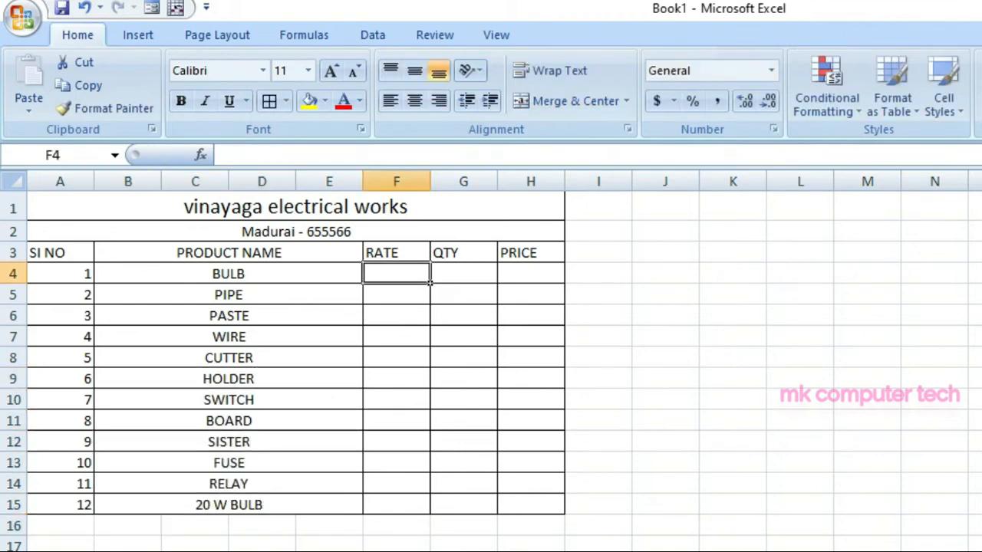
{"action": "type", "text": "1"}
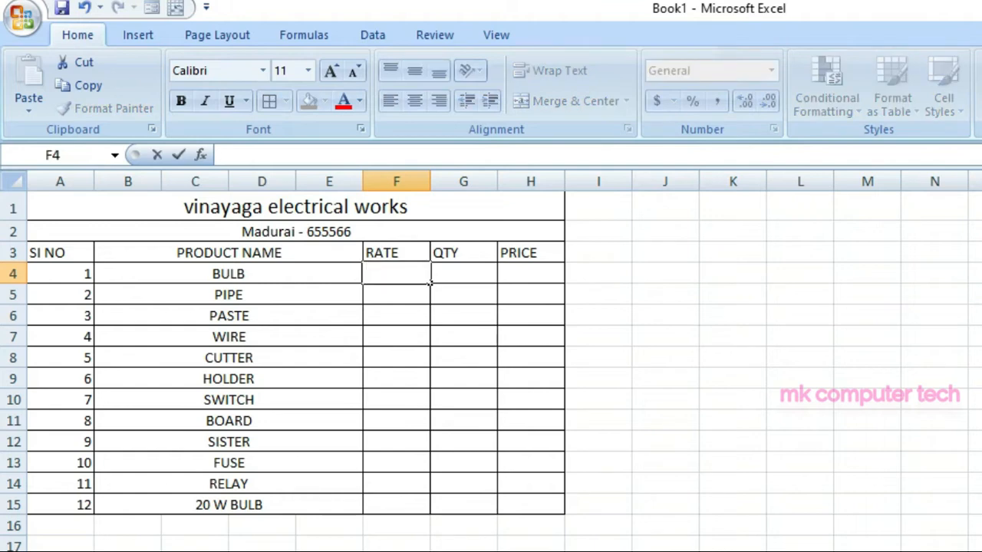
{"action": "type", "text": "400"}
{"action": "key", "text": "Return"}
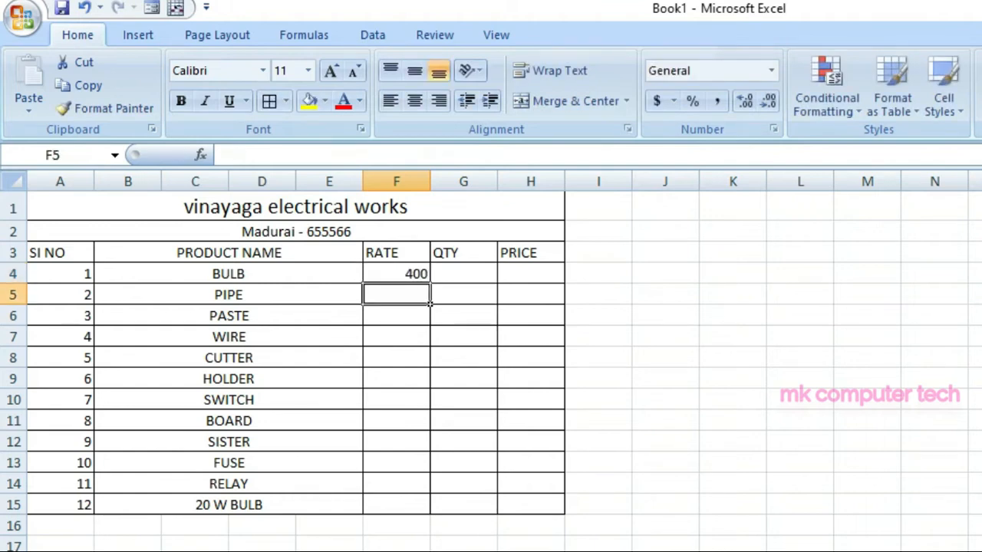
{"action": "type", "text": "300"}
{"action": "key", "text": "Return"}
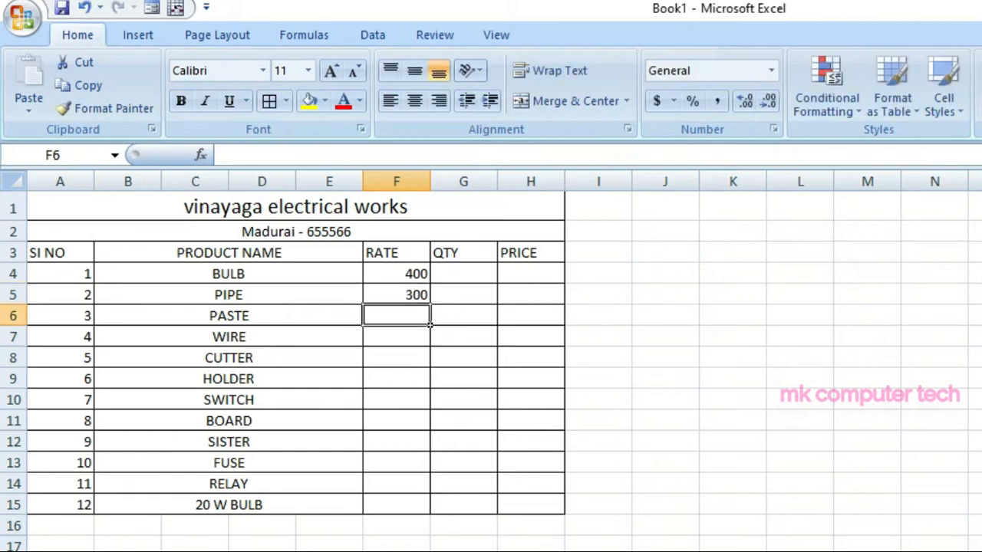
{"action": "type", "text": "200"}
{"action": "key", "text": "Return"}
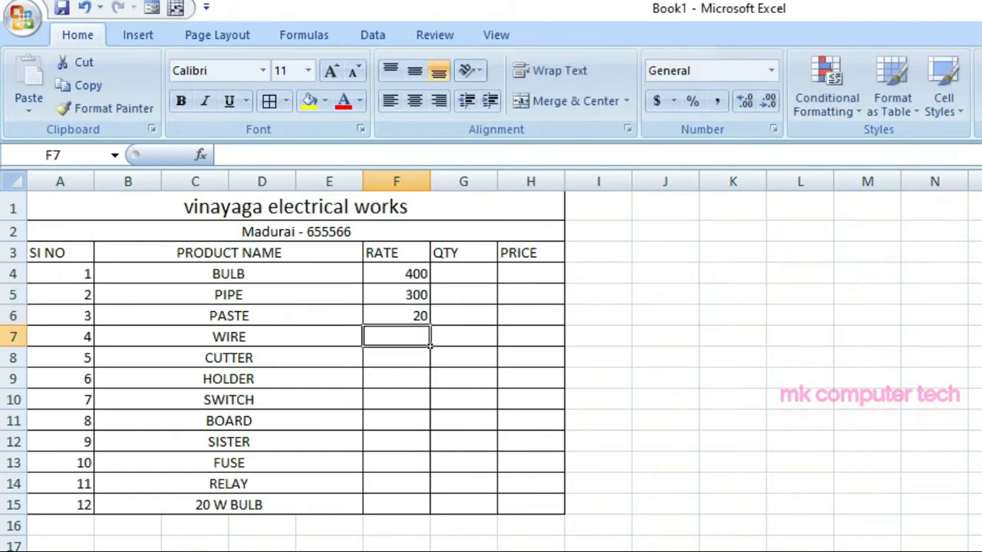
{"action": "type", "text": "50"}
{"action": "key", "text": "Return"}
{"action": "type", "text": "600"}
{"action": "key", "text": "Return"}
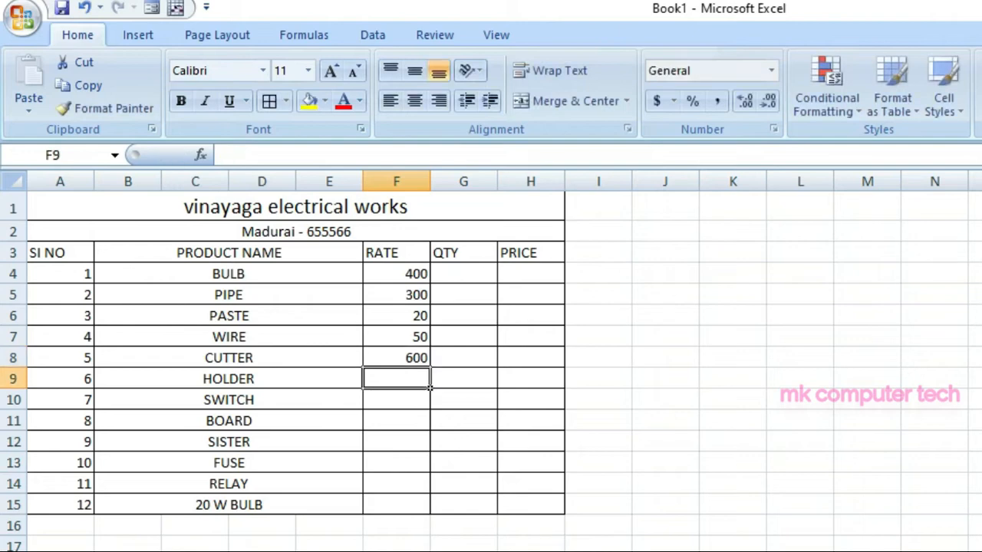
Enter the rates 400, 300, 400 and 300 in cells F9:F12
{"action": "type", "text": "400"}
{"action": "key", "text": "Return"}
{"action": "type", "text": "300"}
{"action": "key", "text": "Return"}
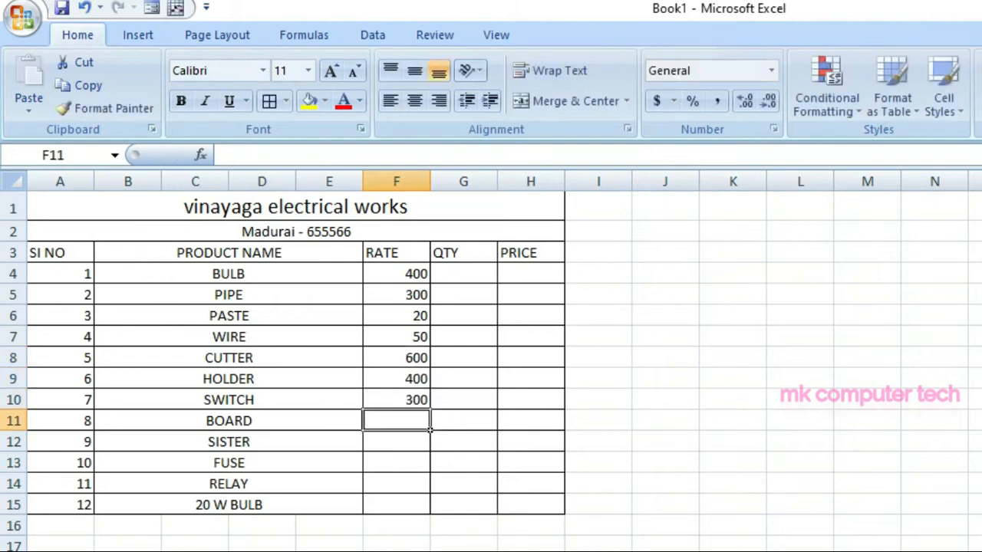
{"action": "type", "text": "400"}
{"action": "key", "text": "Return"}
{"action": "type", "text": "3004"}
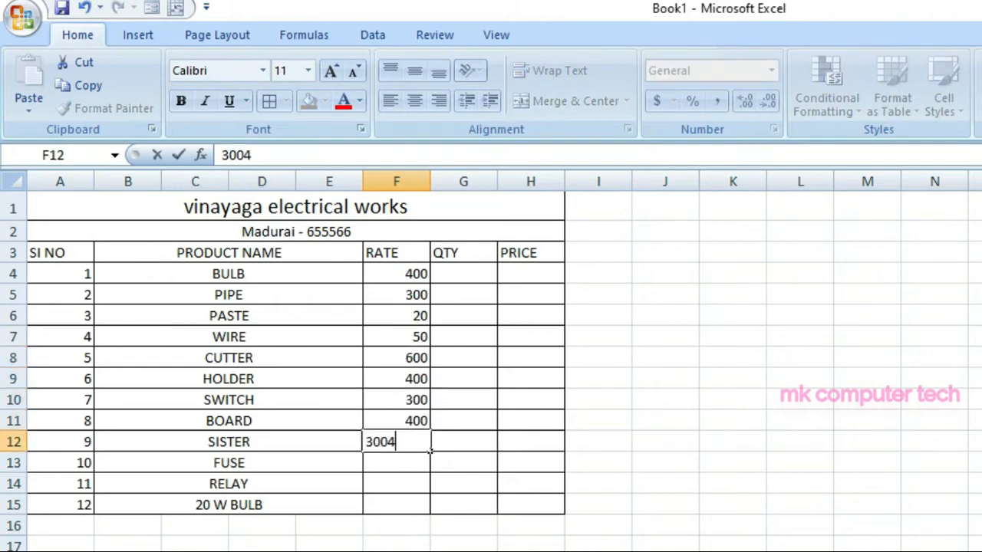
{"action": "key", "text": "BackSpace"}
{"action": "key", "text": "Return"}
Enter the rates 70, 90 and 120 for FUSE, RELAY and 20 W BULB in cells F13:F15
{"action": "type", "text": "500"}
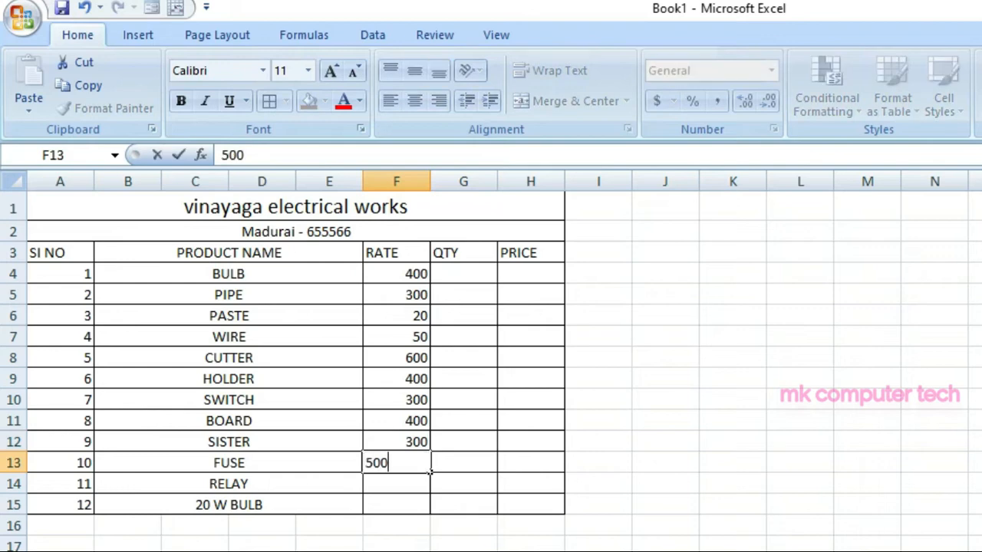
{"action": "key", "text": "BackSpace"}
{"action": "key", "text": "BackSpace"}
{"action": "type", "text": "0"}
{"action": "key", "text": "Return"}
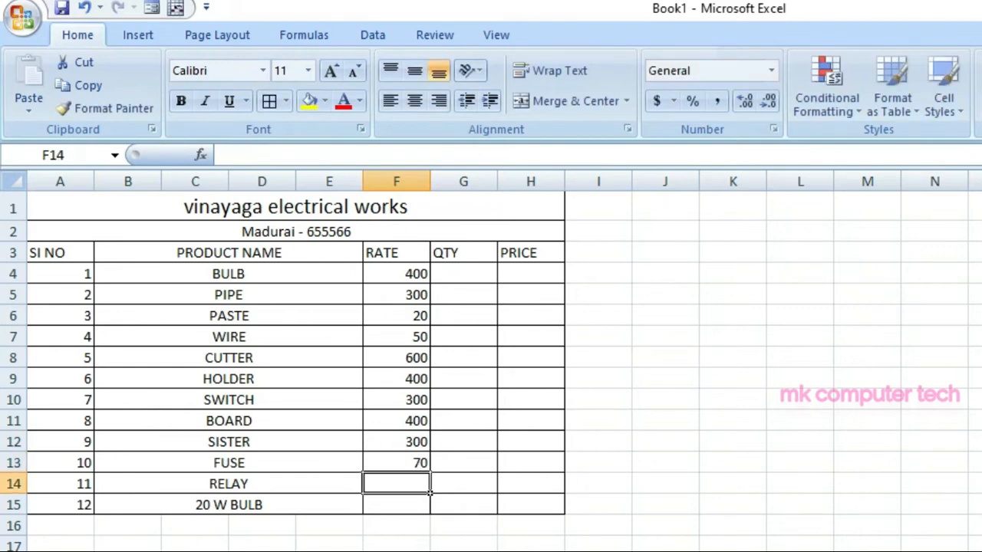
{"action": "type", "text": "90"}
{"action": "key", "text": "Return"}
{"action": "type", "text": "8"}
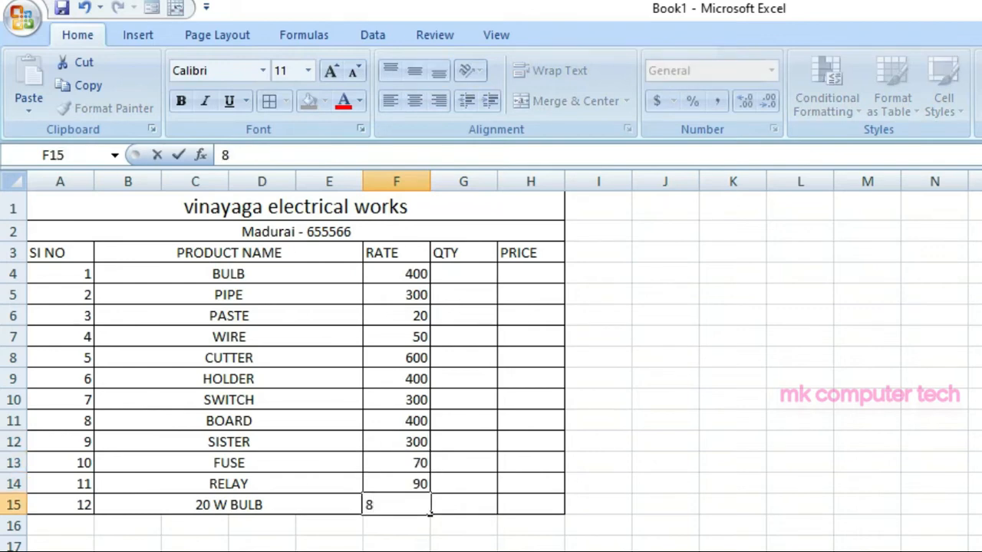
{"action": "type", "text": "120"}
{"action": "key", "text": "Return"}
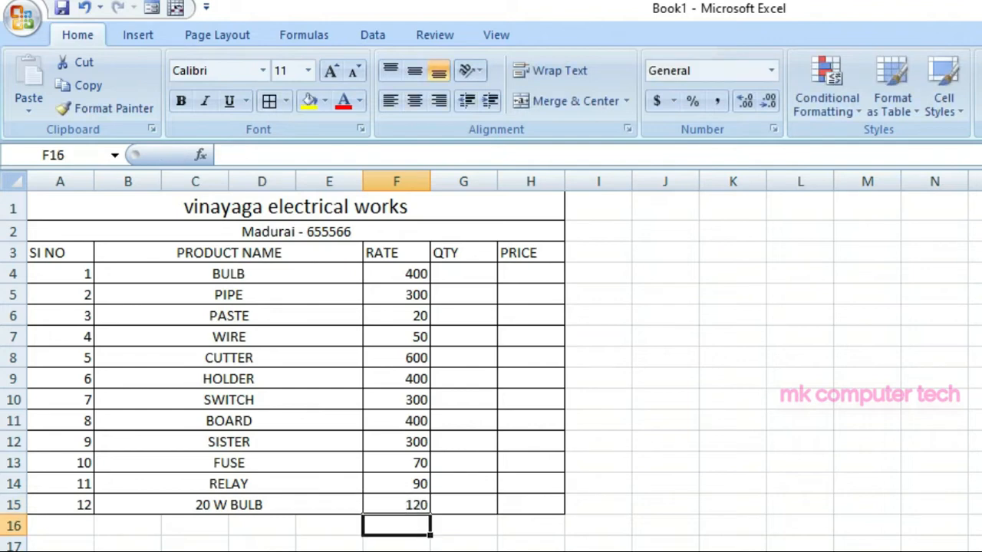
Enter the quantities 2, 3, 5, 6, 78 and 9 in cells G4:G9
{"action": "left_click", "coordinate": [463, 273]}
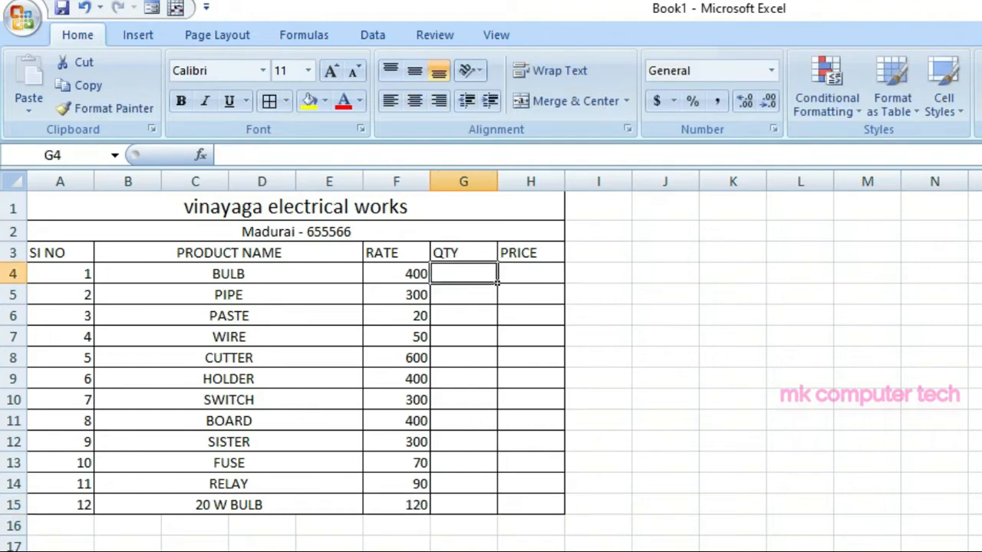
{"action": "left_click_drag", "start_coordinate": [230, 273], "coordinate": [464, 504]}
{"action": "left_click", "coordinate": [495, 427]}
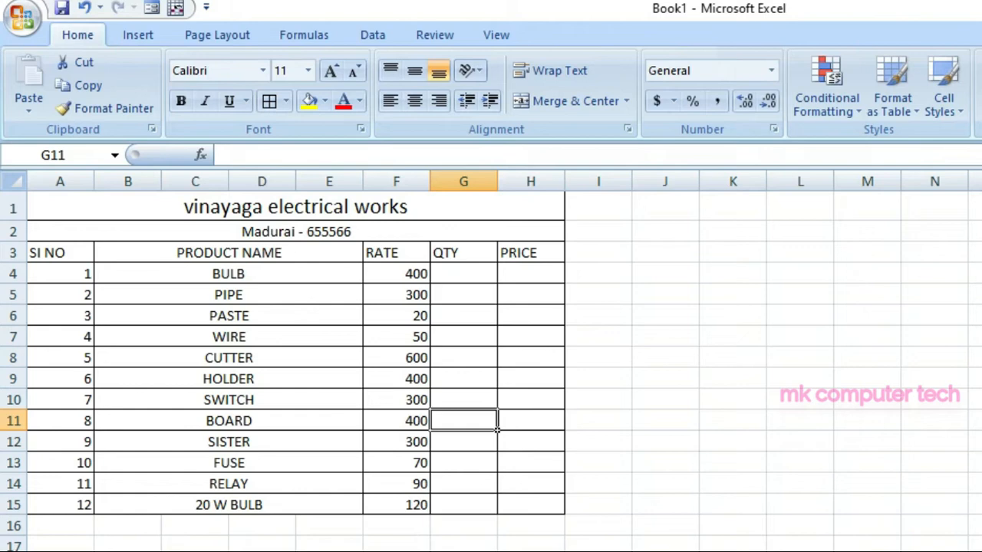
{"action": "left_click", "coordinate": [496, 281]}
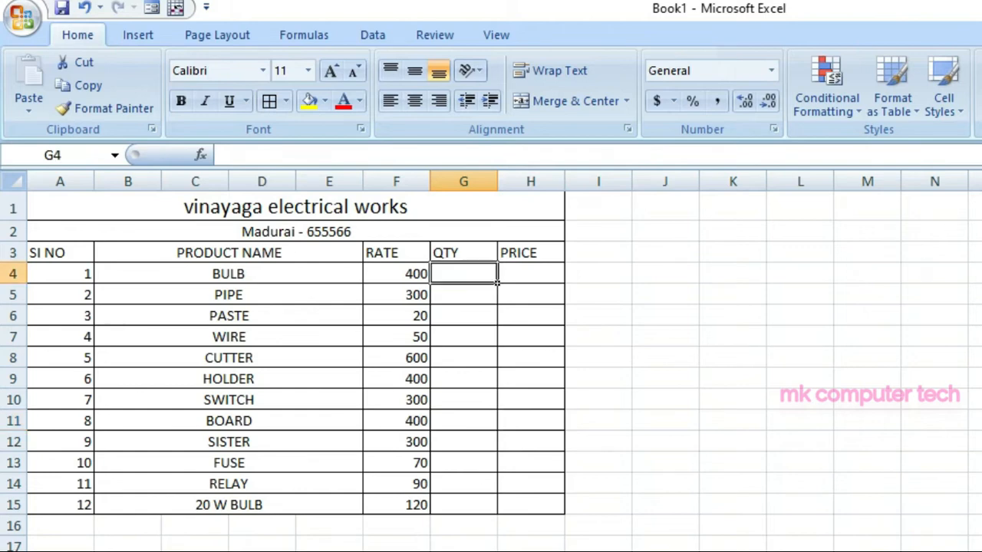
{"action": "type", "text": "2"}
{"action": "key", "text": "Return"}
{"action": "type", "text": "3"}
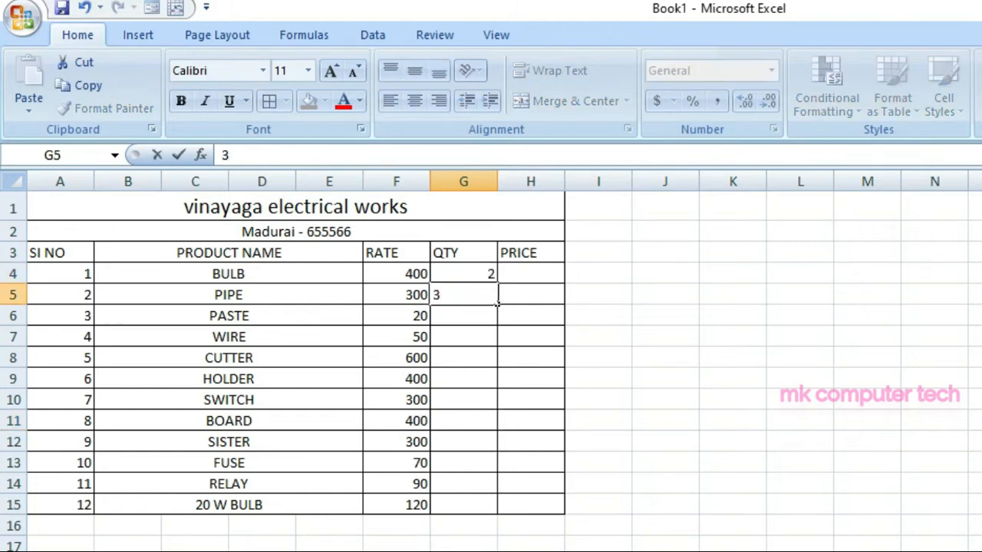
{"action": "key", "text": "Return"}
{"action": "type", "text": "5"}
{"action": "key", "text": "Return"}
{"action": "type", "text": "6 78"}
{"action": "key", "text": "Return"}
{"action": "type", "text": "9"}
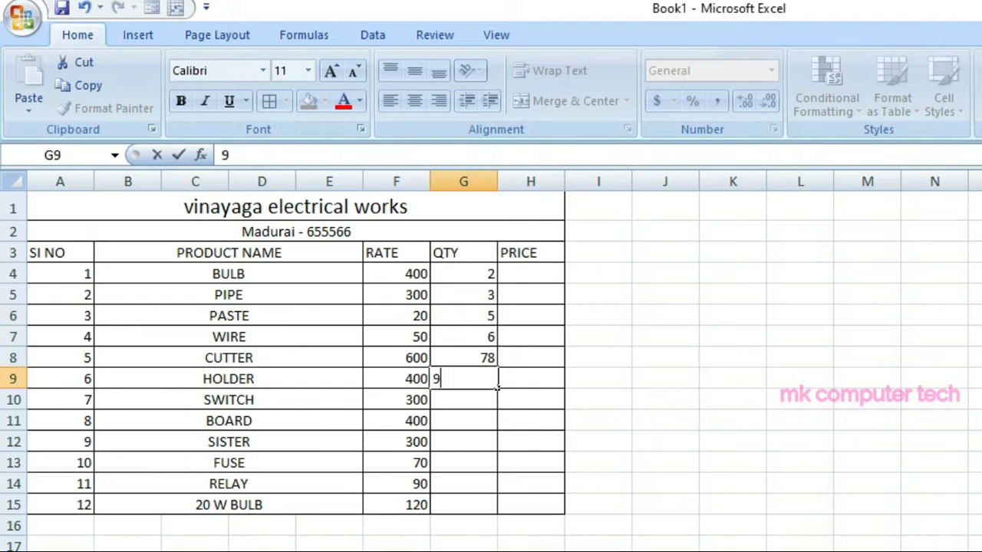
{"action": "left_click", "coordinate": [497, 388]}
Change the CUTTER quantity to 4 and enter the quantities 7, 8, 9, 2 and 10 in cells G10:G14
{"action": "left_click", "coordinate": [491, 365]}
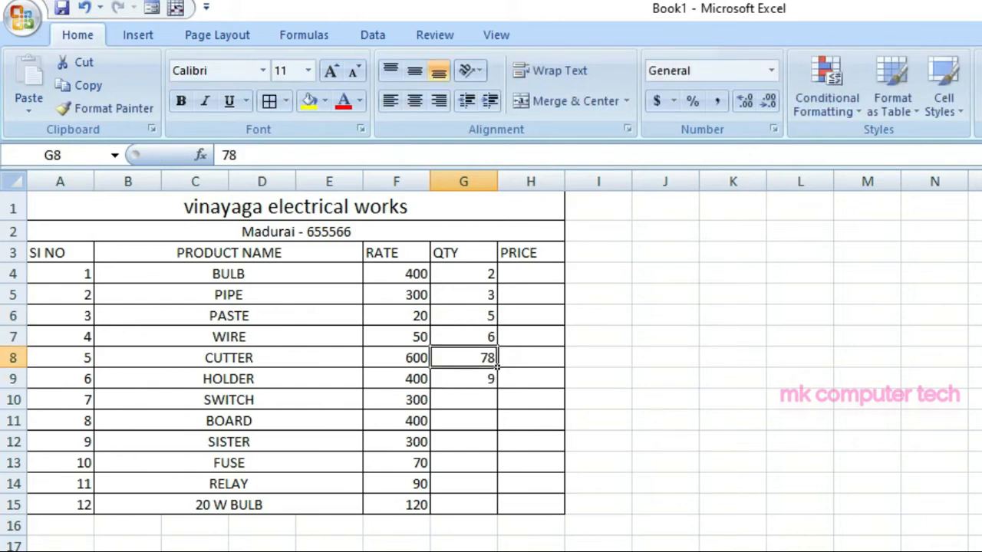
{"action": "type", "text": "4"}
{"action": "left_click", "coordinate": [496, 407]}
{"action": "type", "text": "7"}
{"action": "left_click", "coordinate": [497, 430]}
{"action": "type", "text": "8"}
{"action": "left_click", "coordinate": [497, 451]}
{"action": "type", "text": "9"}
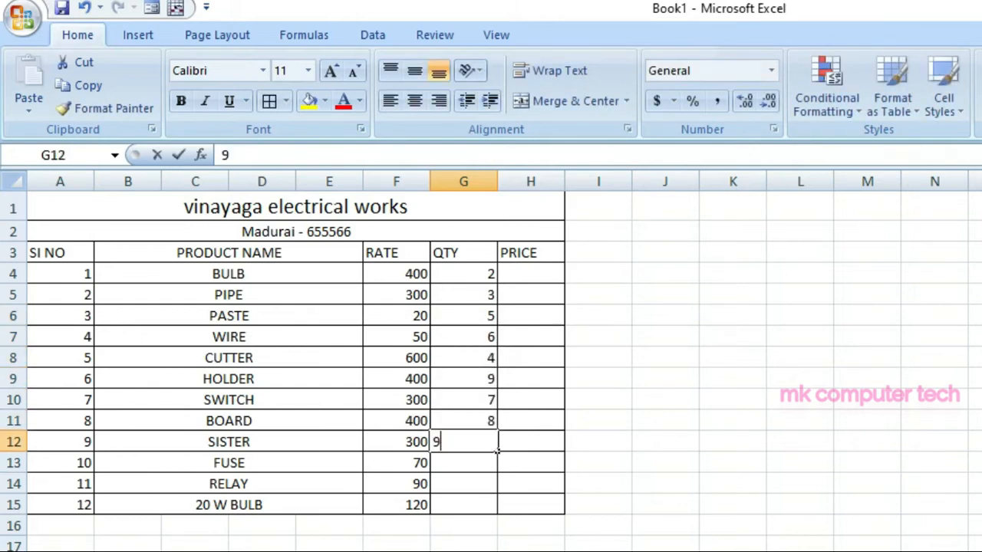
{"action": "left_click", "coordinate": [497, 471]}
{"action": "type", "text": "2"}
{"action": "left_click", "coordinate": [497, 494]}
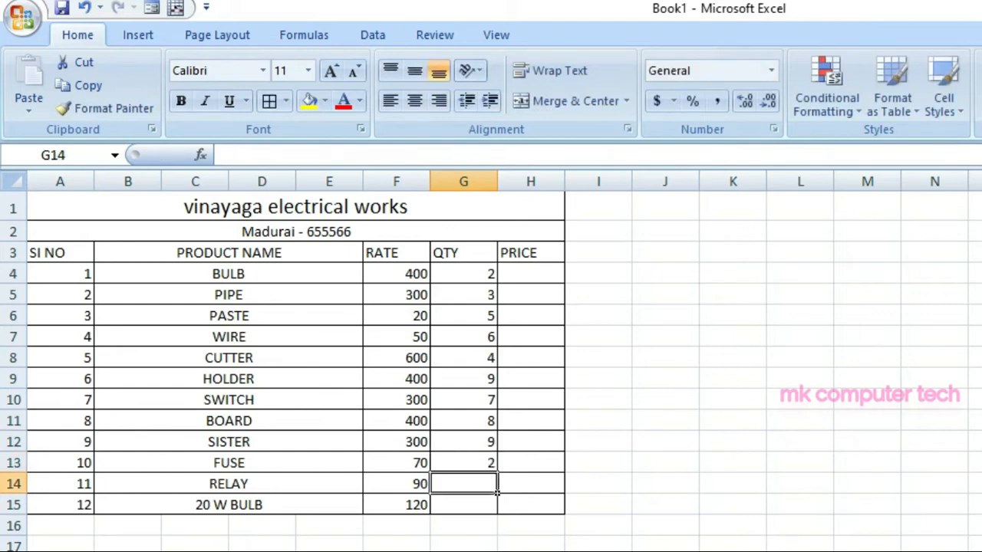
{"action": "type", "text": "10"}
{"action": "left_click", "coordinate": [497, 512]}
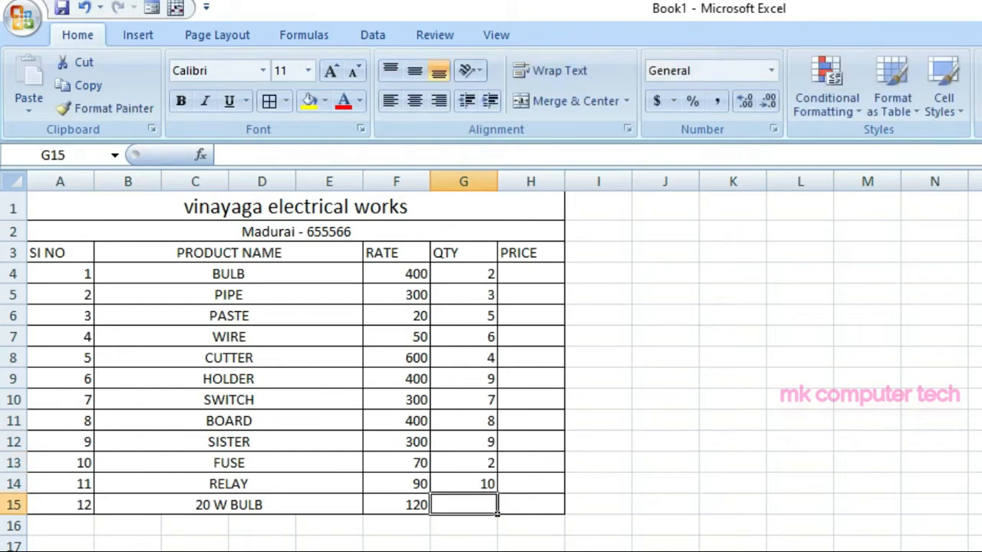
Vertically middle-align the contents of the whole bill table A1:H15
{"action": "left_click_drag", "start_coordinate": [59, 207], "coordinate": [564, 513]}
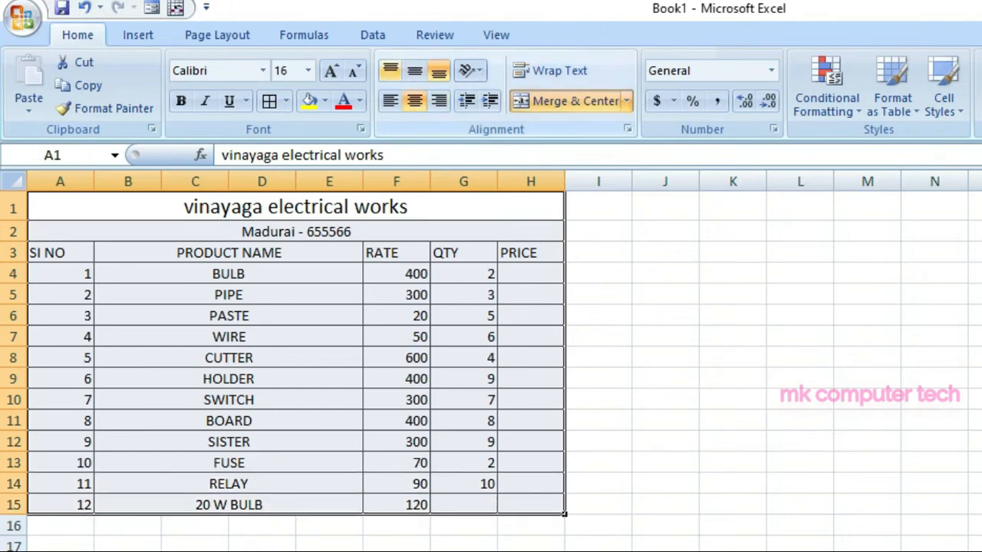
{"action": "left_click", "coordinate": [415, 70]}
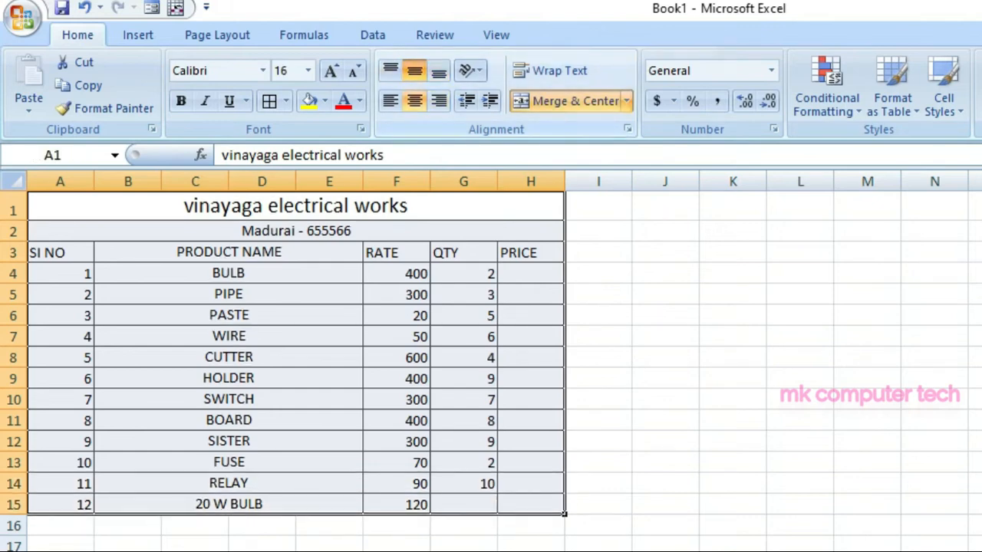
Center the contents of the bill table cells A3:H15 horizontally
{"action": "left_click", "coordinate": [414, 70]}
{"action": "left_click", "coordinate": [414, 70]}
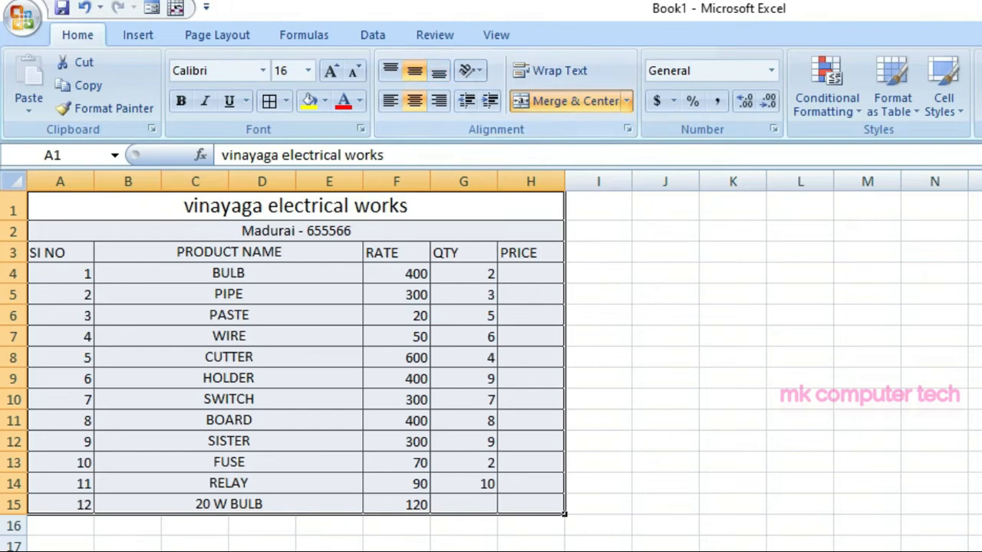
{"action": "left_click_drag", "start_coordinate": [46, 253], "coordinate": [531, 504]}
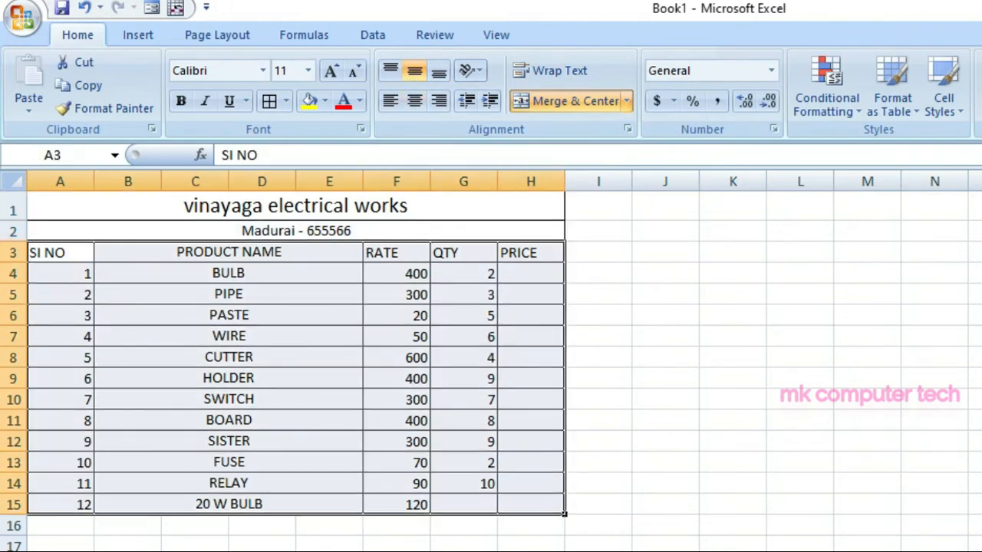
{"action": "left_click", "coordinate": [414, 101]}
{"action": "left_click", "coordinate": [229, 315]}
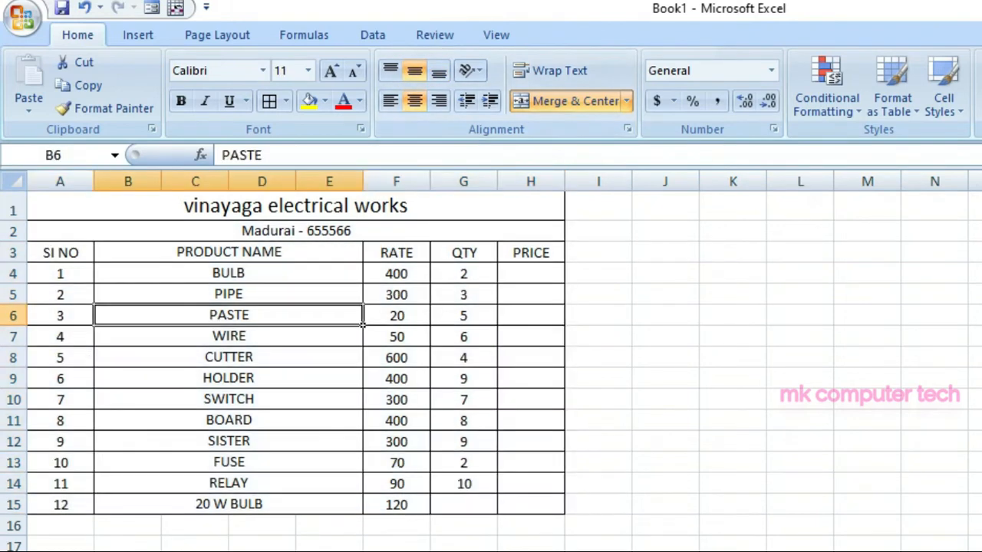
Enter the quantity 20 for 20 W BULB in cell G15
{"action": "left_click", "coordinate": [463, 505]}
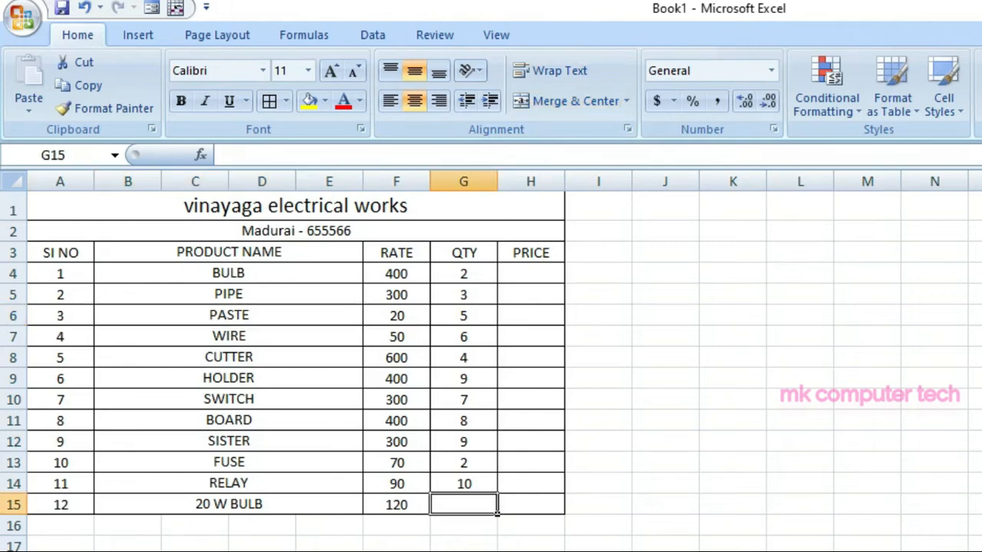
{"action": "type", "text": "20"}
{"action": "key", "text": "Return"}
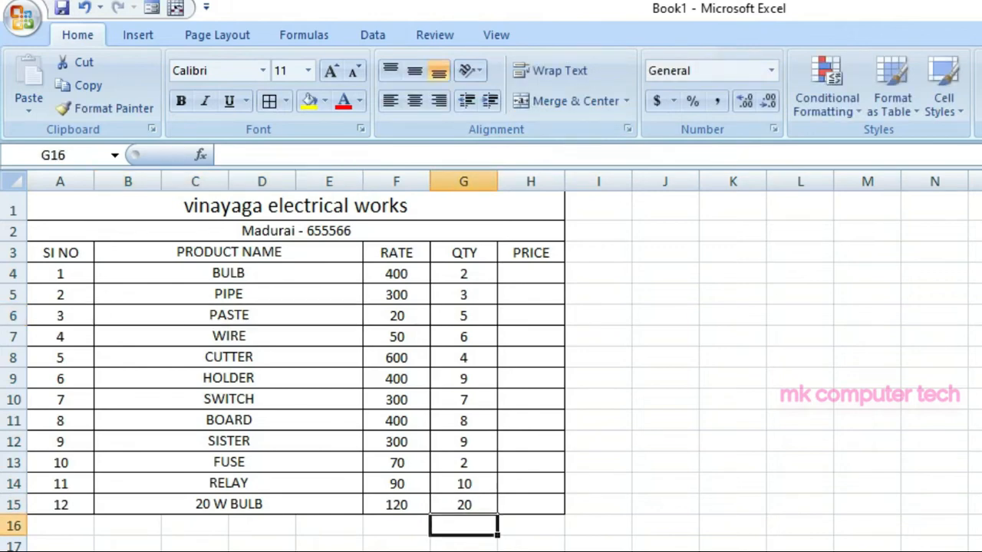
Calculate the BULB price in H4 with =F4*G4 and fill the formula down to H15
{"action": "left_click", "coordinate": [530, 274]}
{"action": "type", "text": "="}
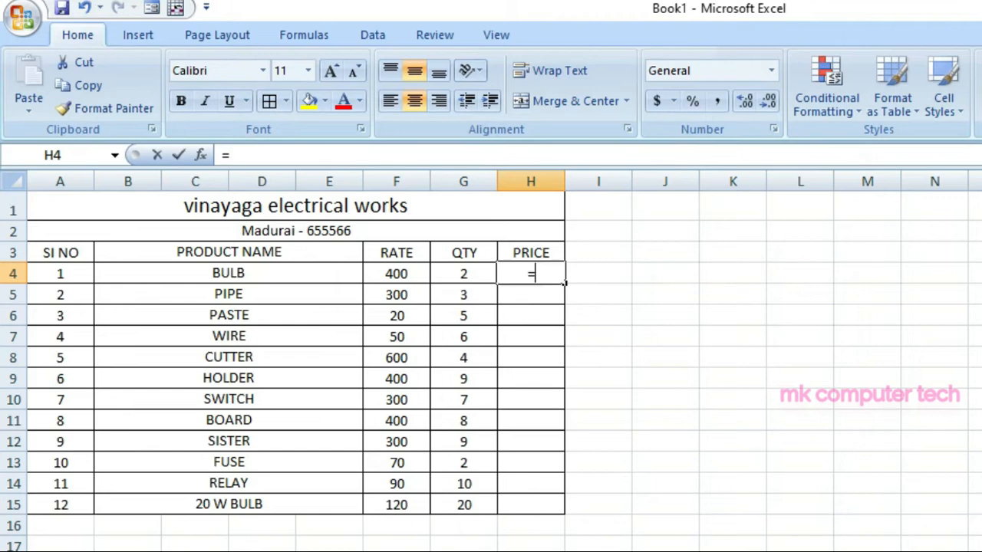
{"action": "key", "text": "Left"}
{"action": "key", "text": "Left"}
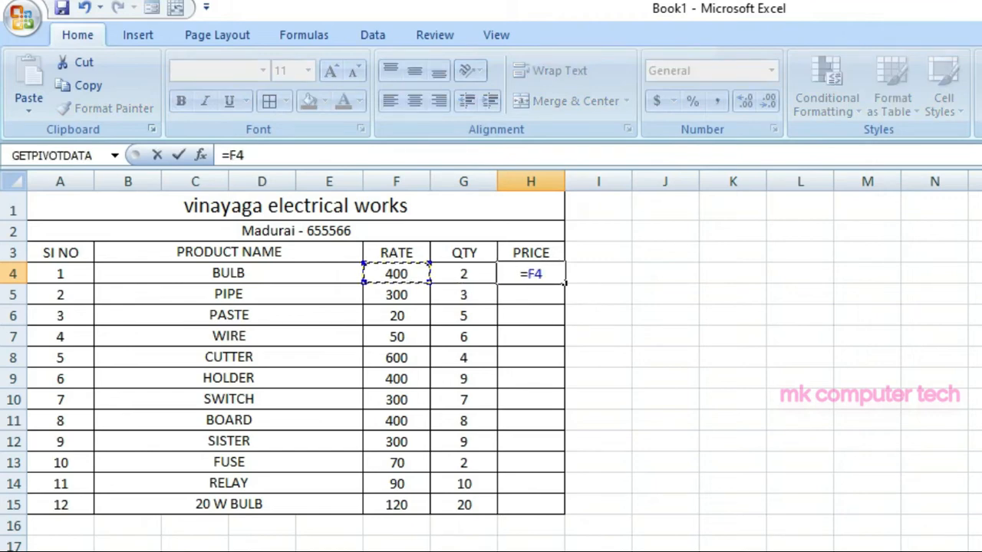
{"action": "type", "text": "*"}
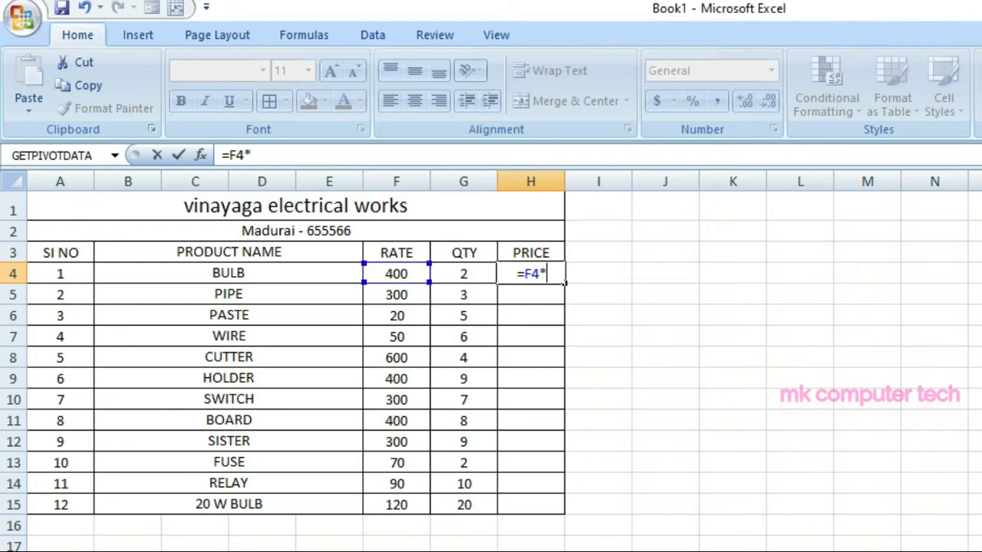
{"action": "key", "text": "Left"}
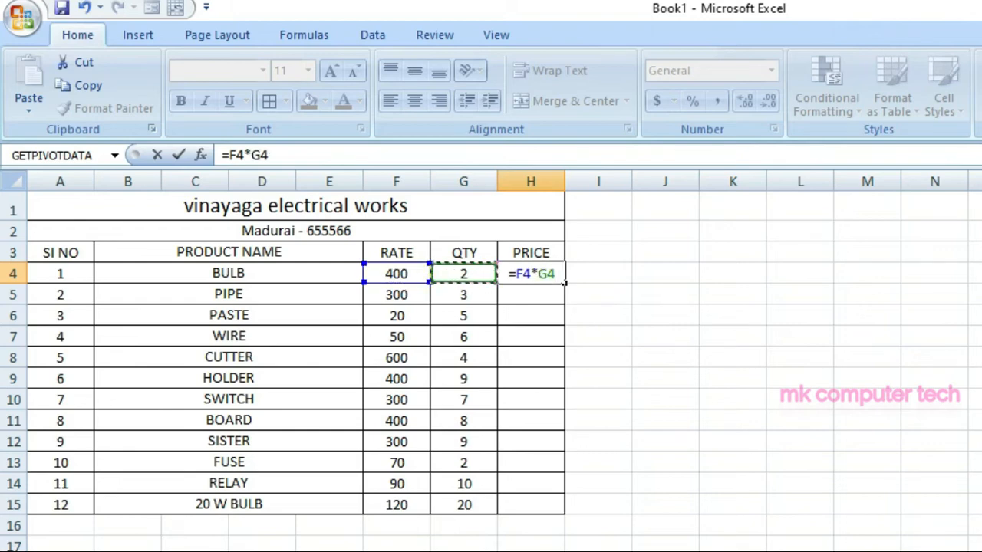
{"action": "key", "text": "Return"}
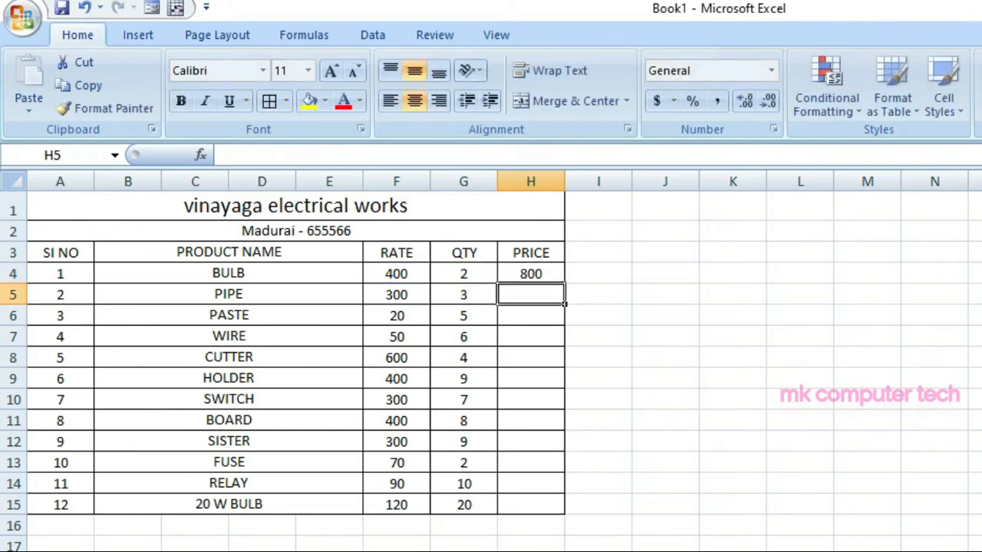
{"action": "key", "text": "Up"}
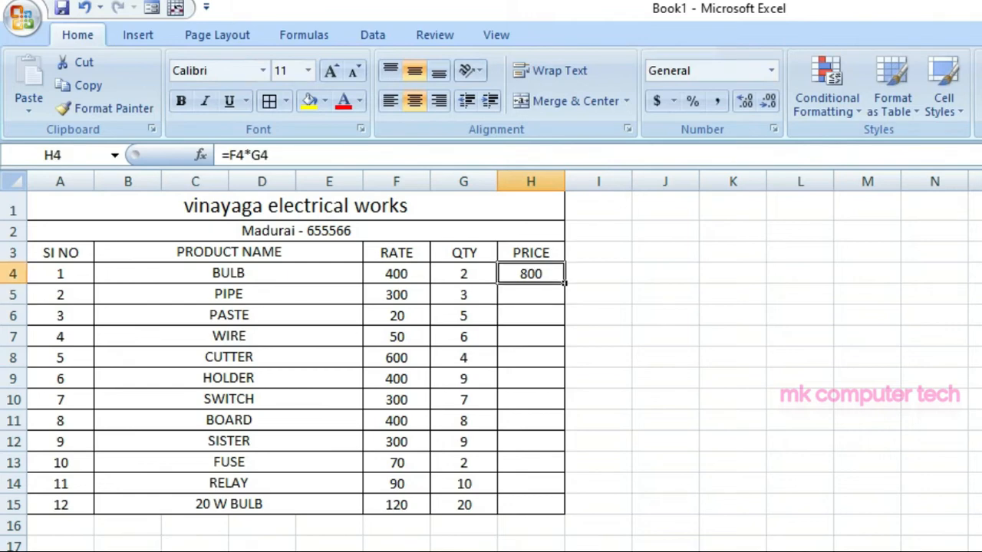
{"action": "left_click_drag", "start_coordinate": [565, 284], "coordinate": [565, 515]}
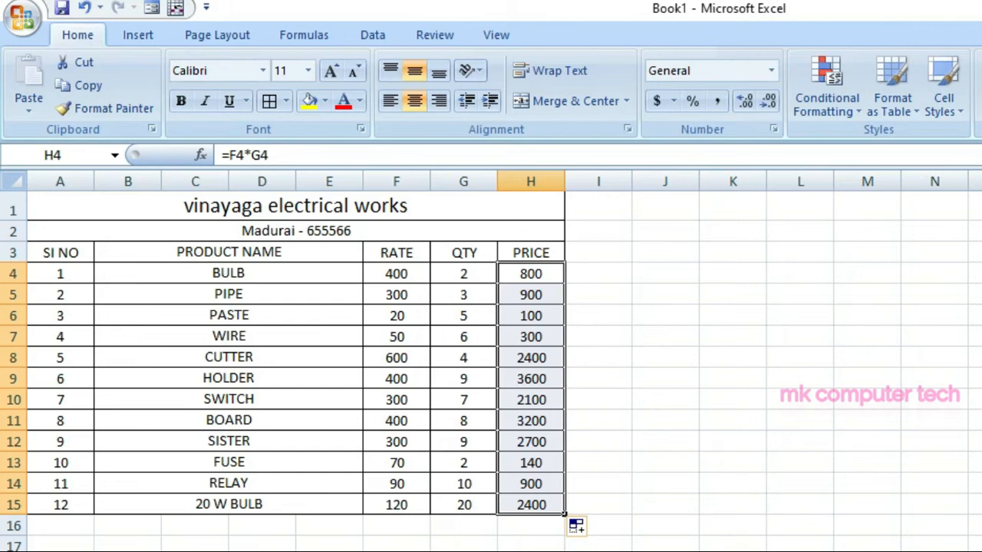
Apply all borders to the cells F16:H18 below the product table
{"action": "left_click_drag", "start_coordinate": [396, 526], "coordinate": [530, 551]}
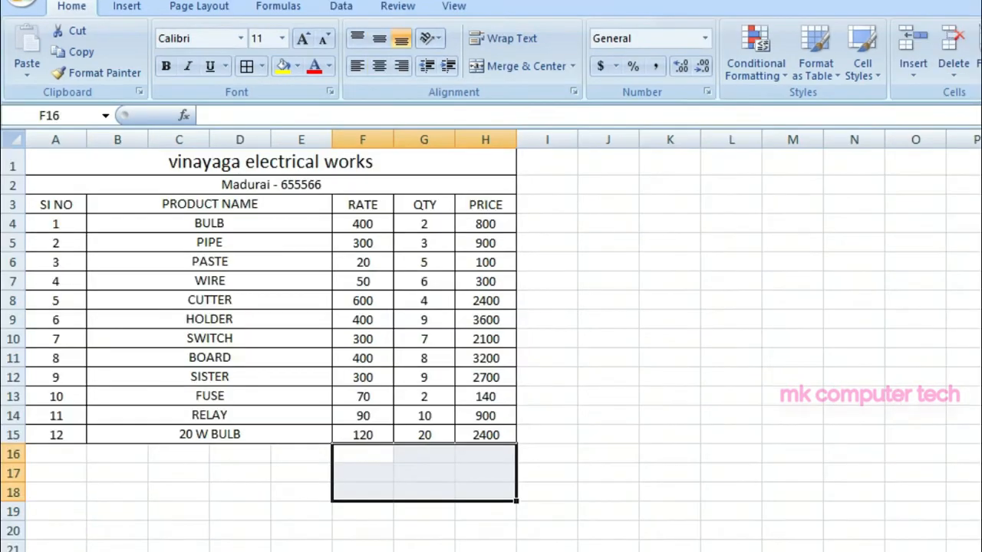
{"action": "left_click", "coordinate": [246, 67]}
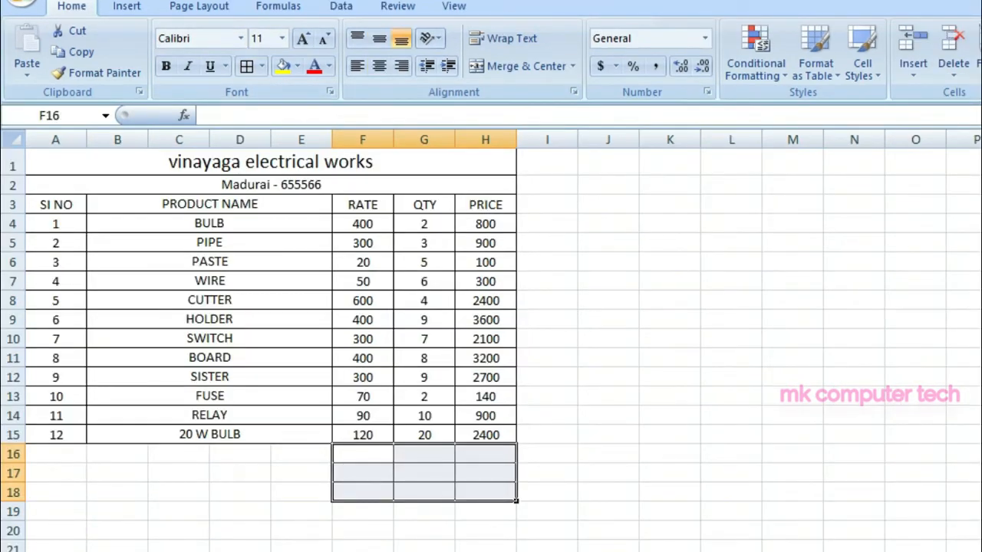
{"action": "left_click", "coordinate": [363, 473]}
Merge and center F16:G16 and fill the merged cell down to row 18
{"action": "left_click_drag", "start_coordinate": [362, 454], "coordinate": [486, 492]}
{"action": "key", "text": "Left"}
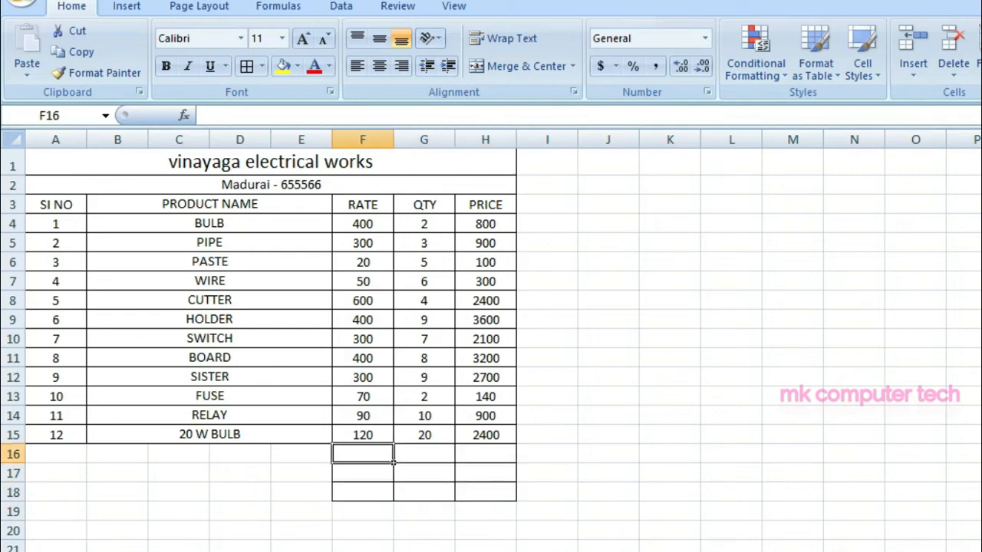
{"action": "key", "text": "shift+Right"}
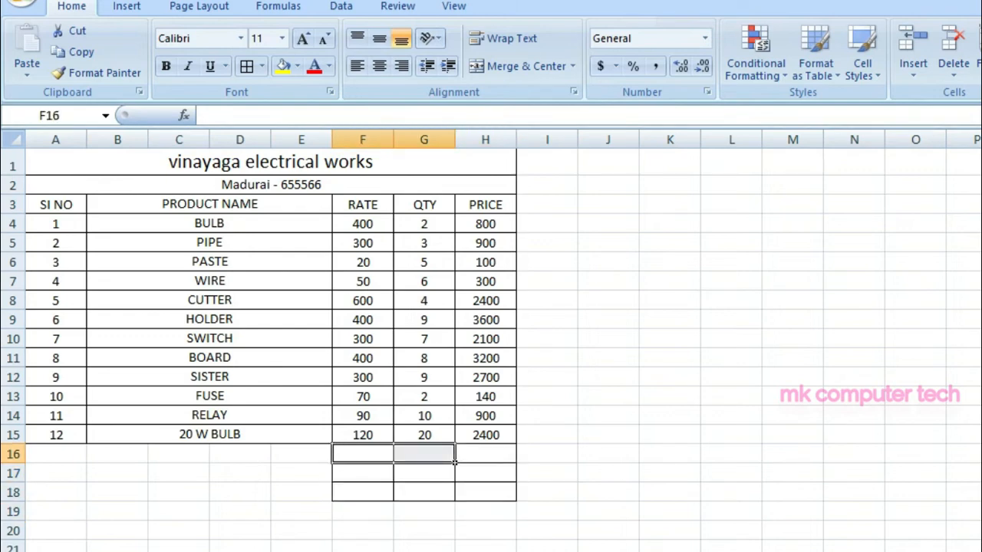
{"action": "left_click", "coordinate": [518, 66]}
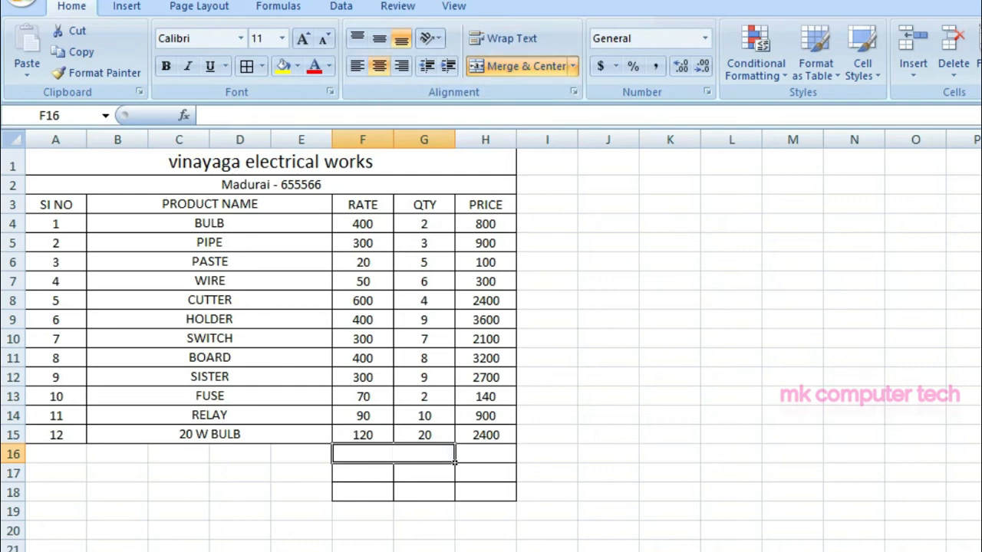
{"action": "left_click_drag", "start_coordinate": [455, 463], "coordinate": [455, 497]}
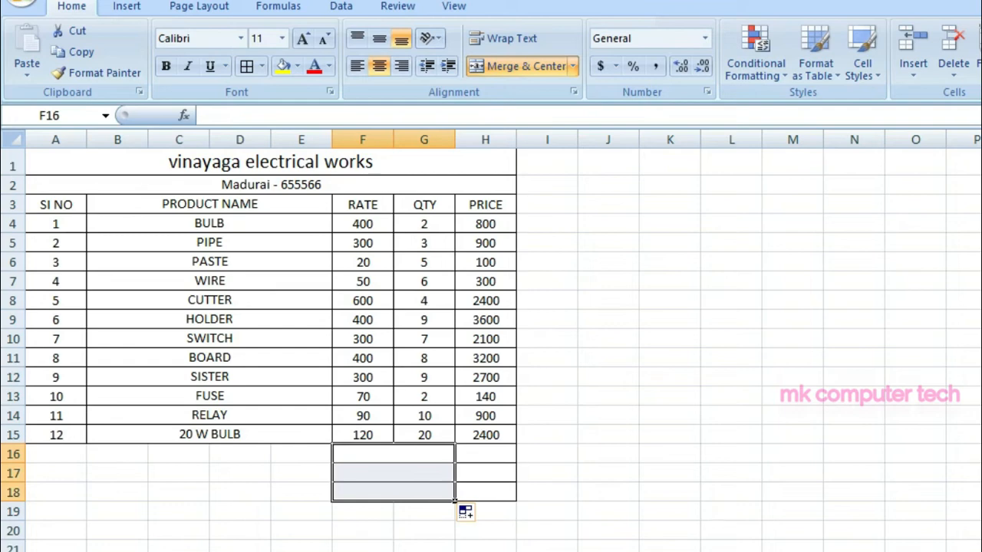
Enter the labels TOTAL, GST 18% and OVERALL TOTAL in the merged cells F16, F17 and F18
{"action": "left_click", "coordinate": [452, 473]}
{"action": "left_click", "coordinate": [455, 461]}
{"action": "type", "text": "TOTAL"}
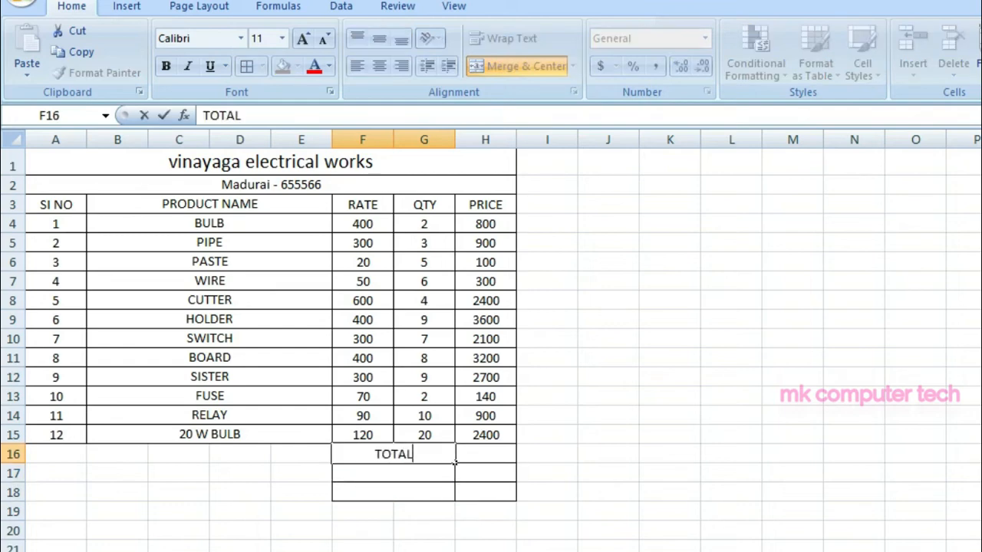
{"action": "key", "text": "Return"}
{"action": "type", "text": "GST"}
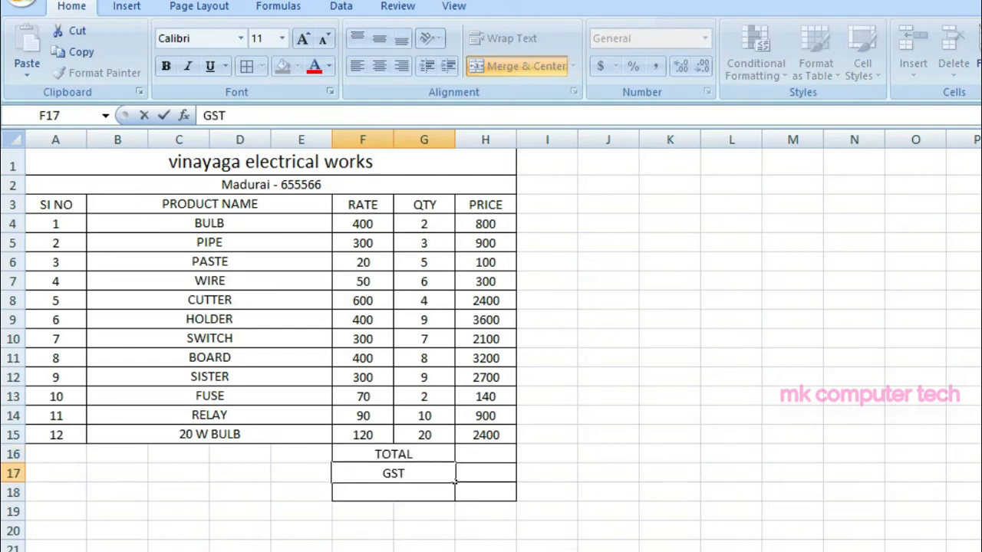
{"action": "type", "text": " 18%"}
{"action": "key", "text": "Return"}
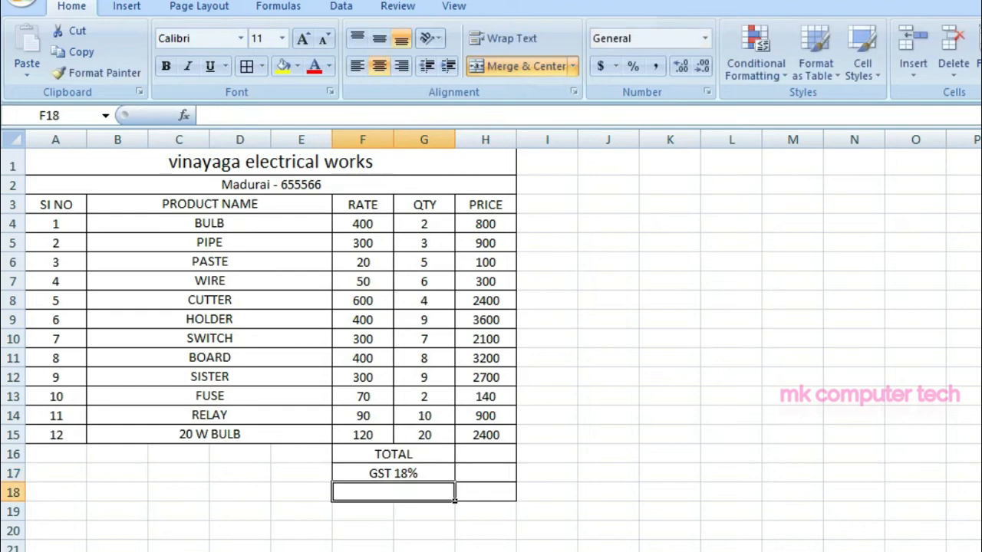
{"action": "type", "text": "OVERALL TOA"}
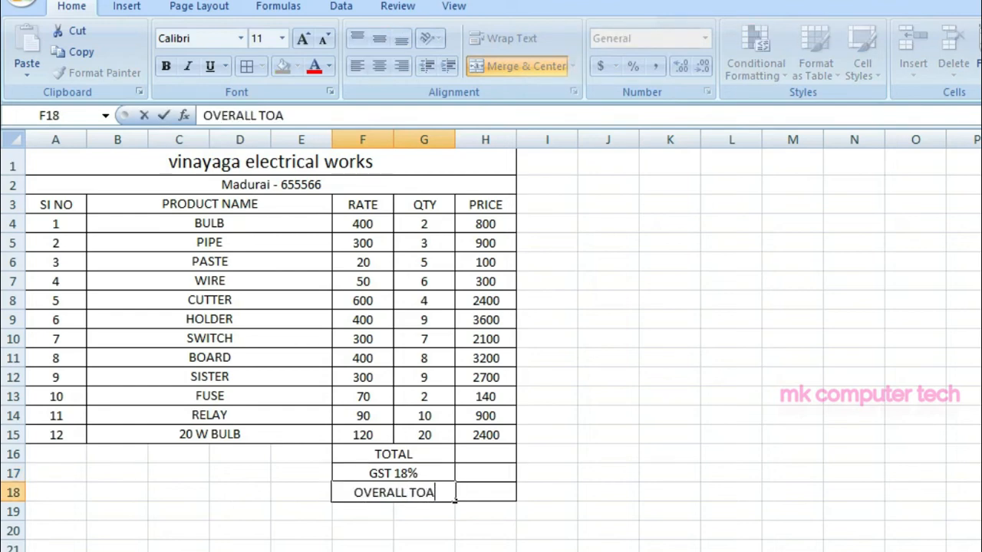
{"action": "key", "text": "BackSpace"}
{"action": "type", "text": "TAL"}
{"action": "key", "text": "Tab"}
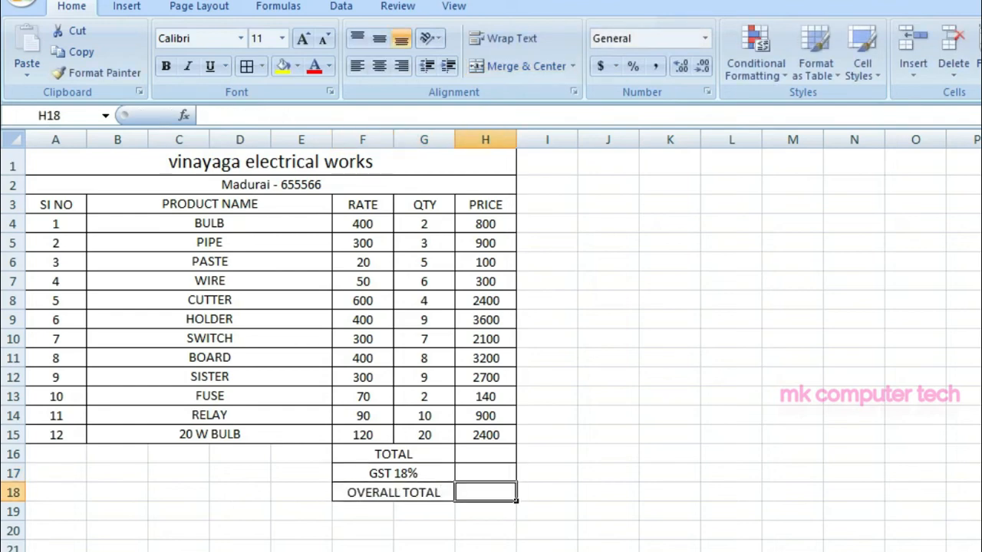
Sum the prices in H16 with =SUM(H4:H15)
{"action": "left_click", "coordinate": [486, 454]}
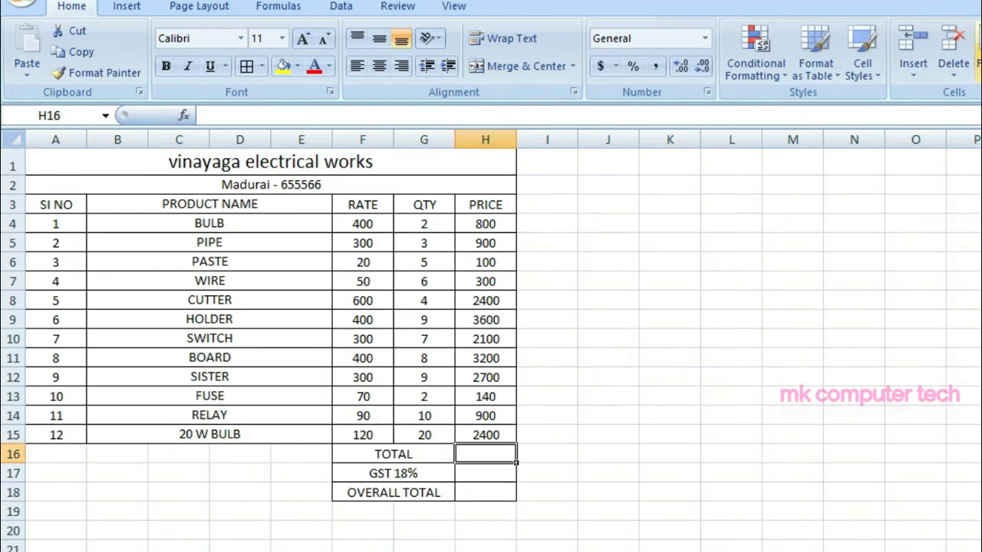
{"action": "key", "text": "alt+equal"}
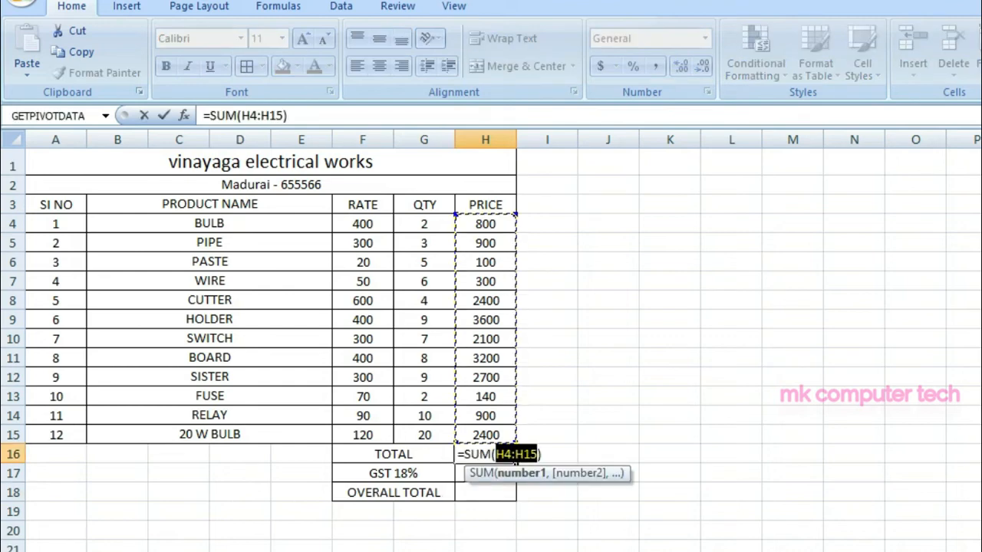
{"action": "key", "text": "Return"}
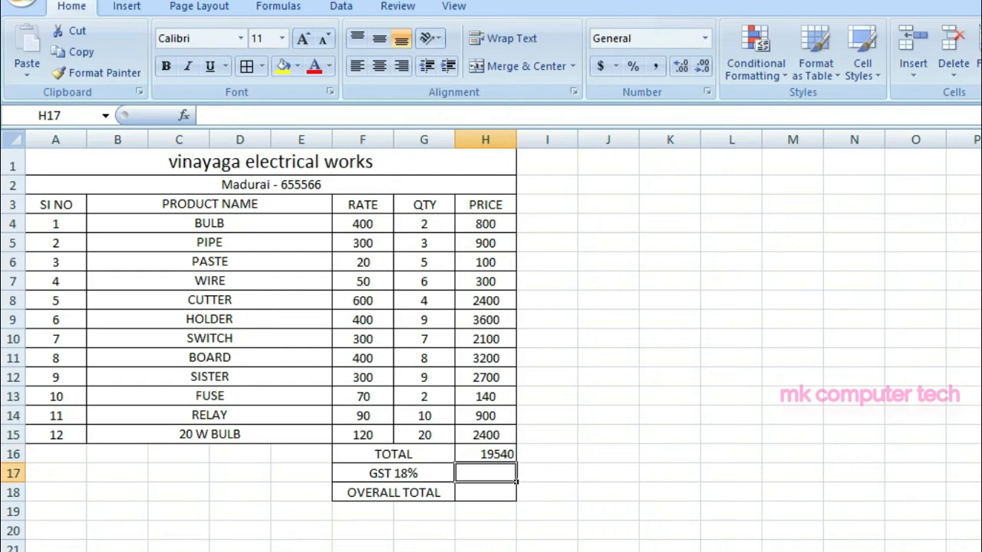
Calculate the GST amount in H17 with the formula =H16*18%
{"action": "type", "text": "=H16*"}
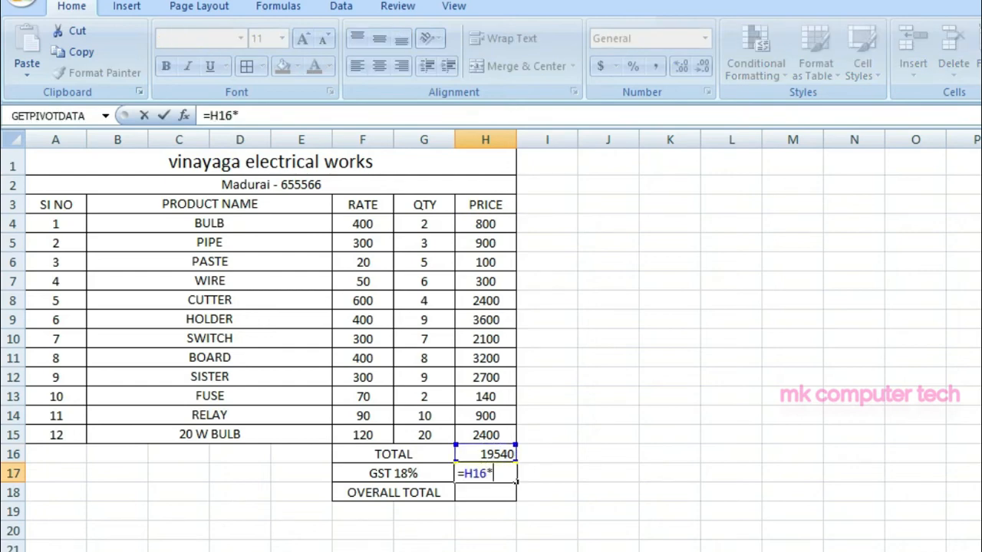
{"action": "type", "text": "18%"}
{"action": "key", "text": "Return"}
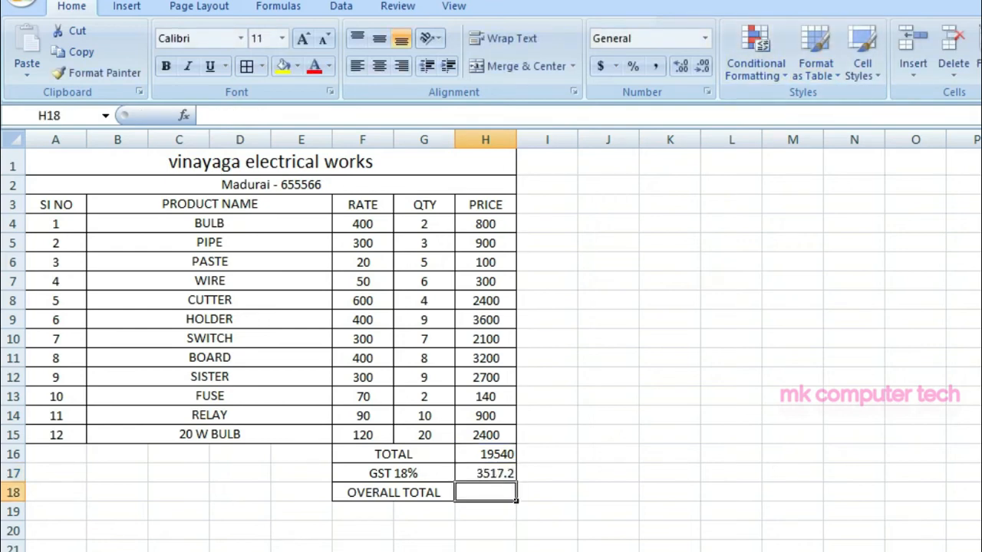
Calculate the overall total in H18 with the formula =H17+H16
{"action": "type", "text": "=H18"}
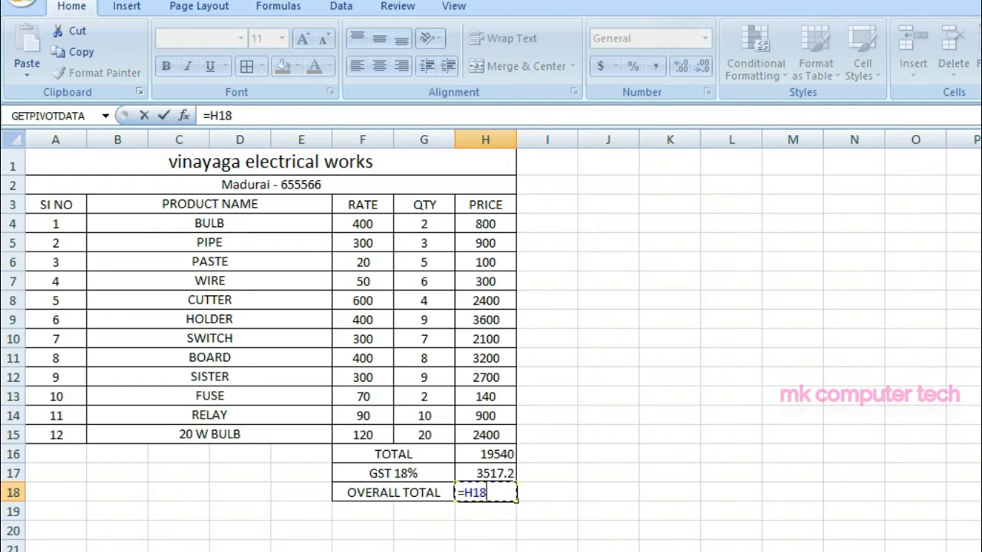
{"action": "key", "text": "Up"}
{"action": "type", "text": "+"}
{"action": "key", "text": "Up"}
{"action": "key", "text": "Up"}
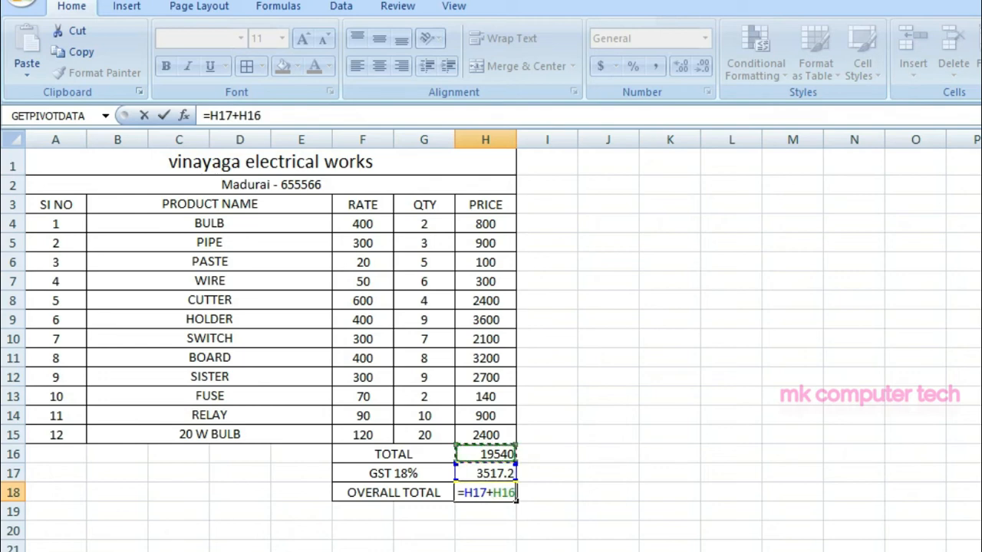
{"action": "key", "text": "Return"}
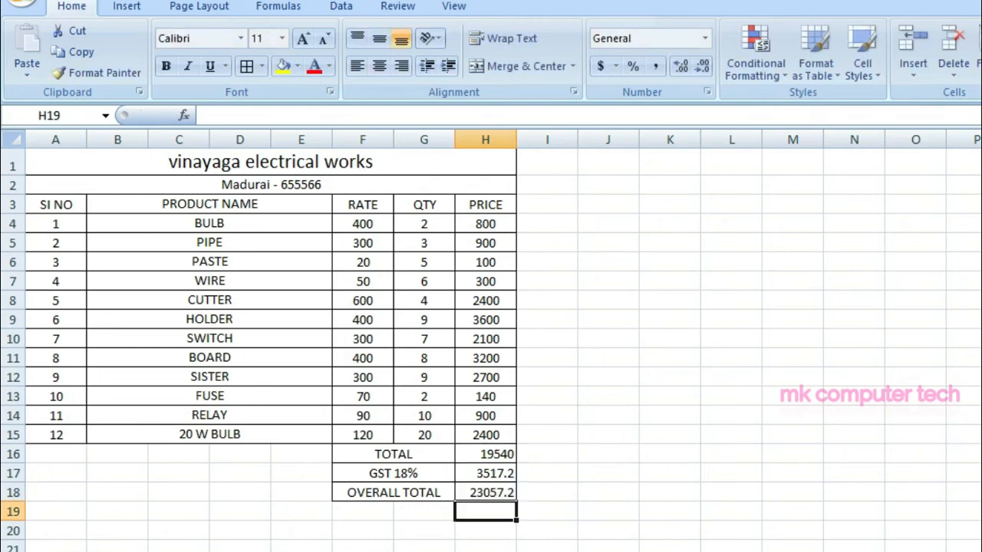
{"action": "left_click_drag", "start_coordinate": [393, 454], "coordinate": [490, 492]}
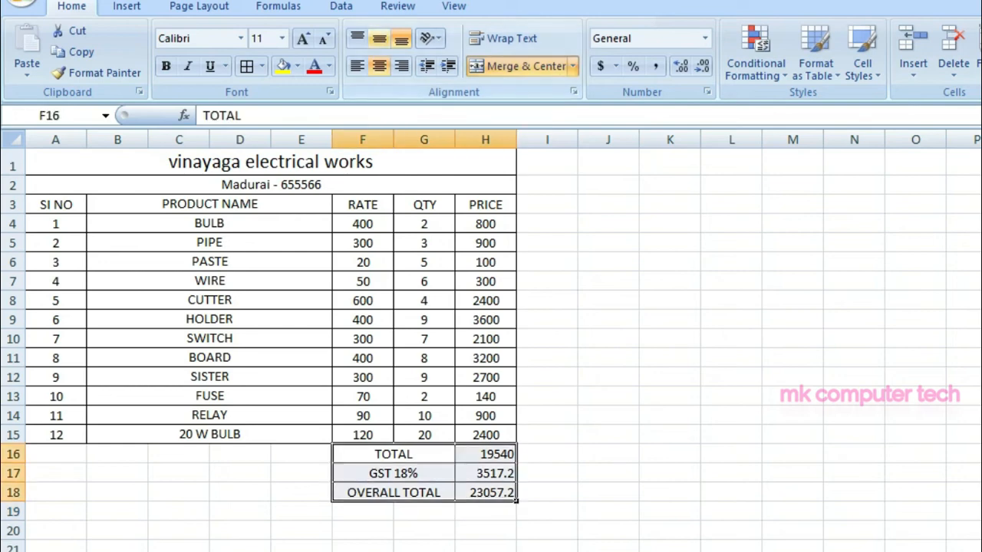
{"action": "left_click", "coordinate": [380, 38]}
{"action": "left_click", "coordinate": [380, 39]}
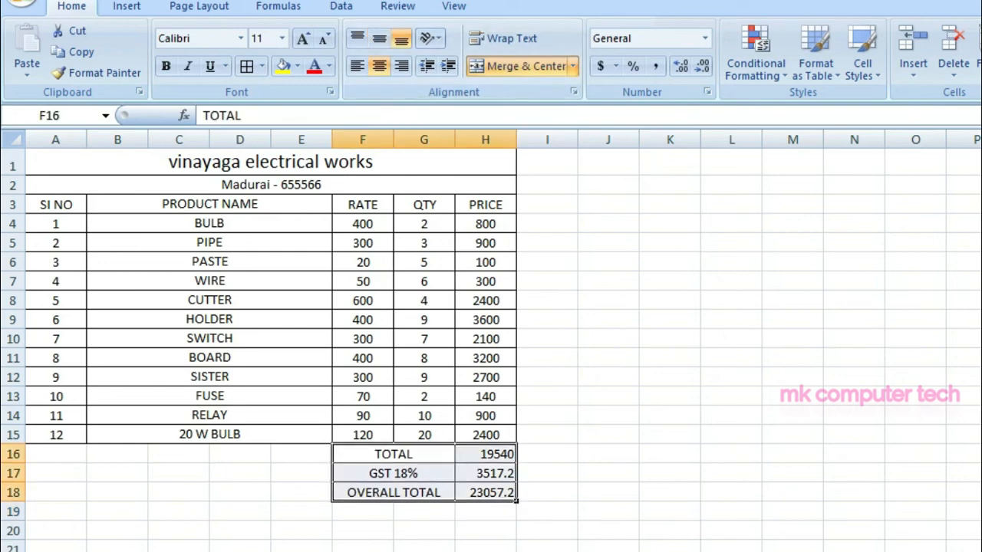
Middle-align and horizontally center the total amounts in H16:H18
{"action": "left_click_drag", "start_coordinate": [485, 454], "coordinate": [486, 492]}
{"action": "left_click", "coordinate": [379, 39]}
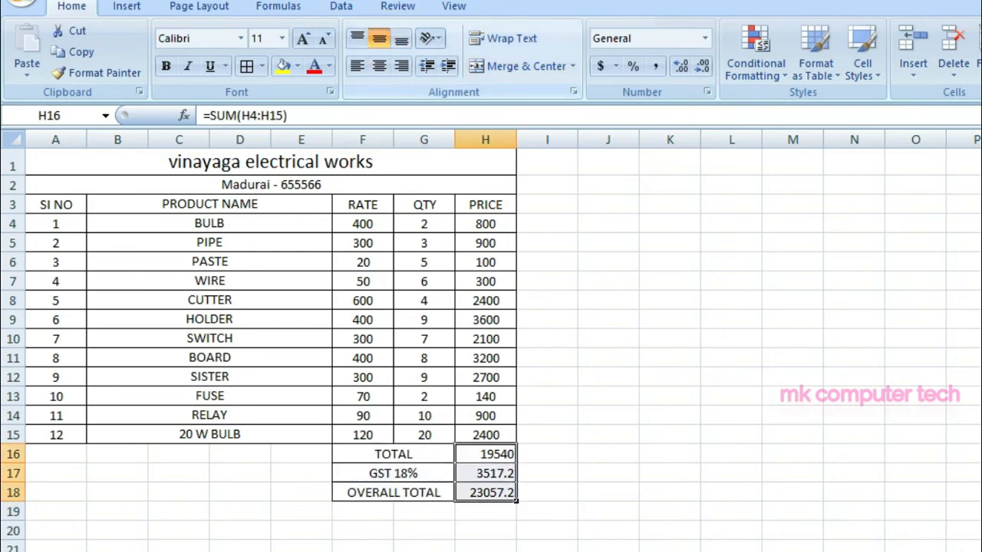
{"action": "left_click", "coordinate": [379, 66]}
{"action": "left_click", "coordinate": [547, 319]}
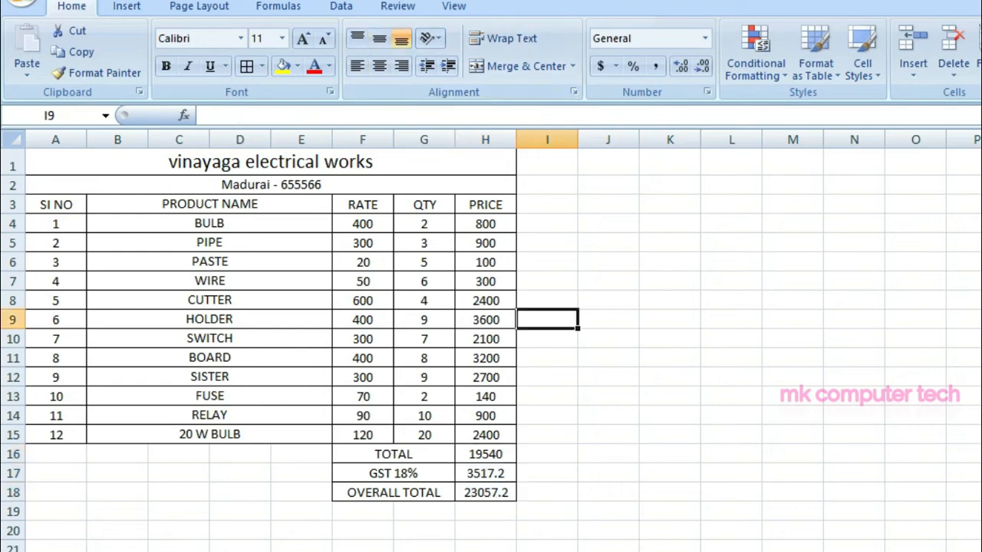
Right-align the TOTAL, GST 18% and OVERALL TOTAL labels in F16:G18
{"action": "left_click_drag", "start_coordinate": [362, 454], "coordinate": [425, 493]}
{"action": "left_click", "coordinate": [402, 66]}
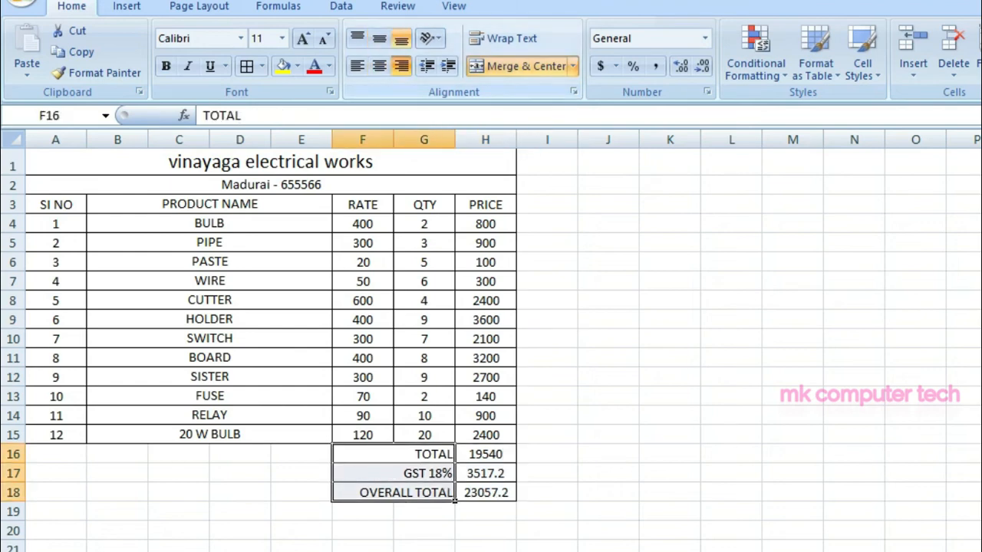
{"action": "left_click", "coordinate": [608, 282]}
Fill the header row A3:H3, from SI NO to PRICE, with the slightly darkened tan theme color
{"action": "left_click", "coordinate": [307, 185]}
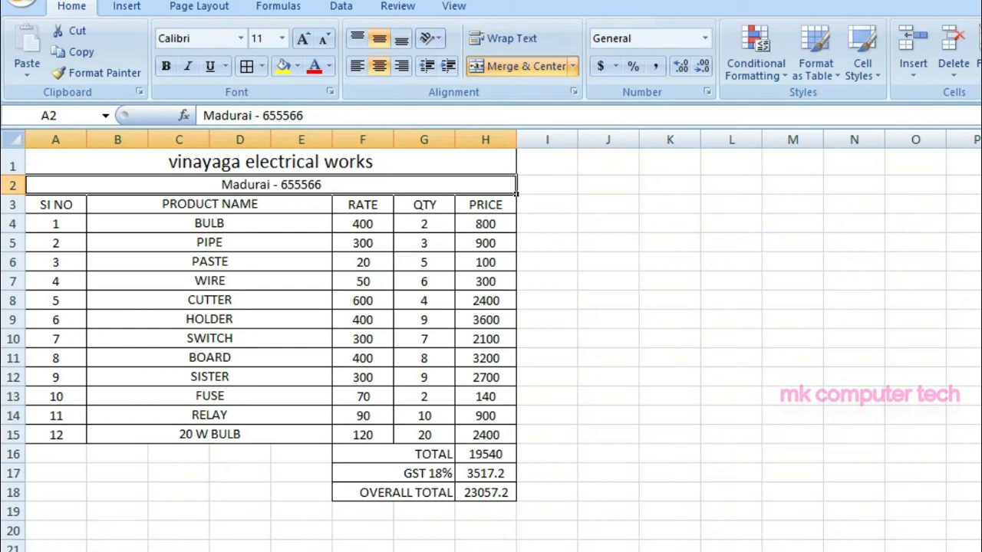
{"action": "left_click_drag", "start_coordinate": [55, 204], "coordinate": [485, 205]}
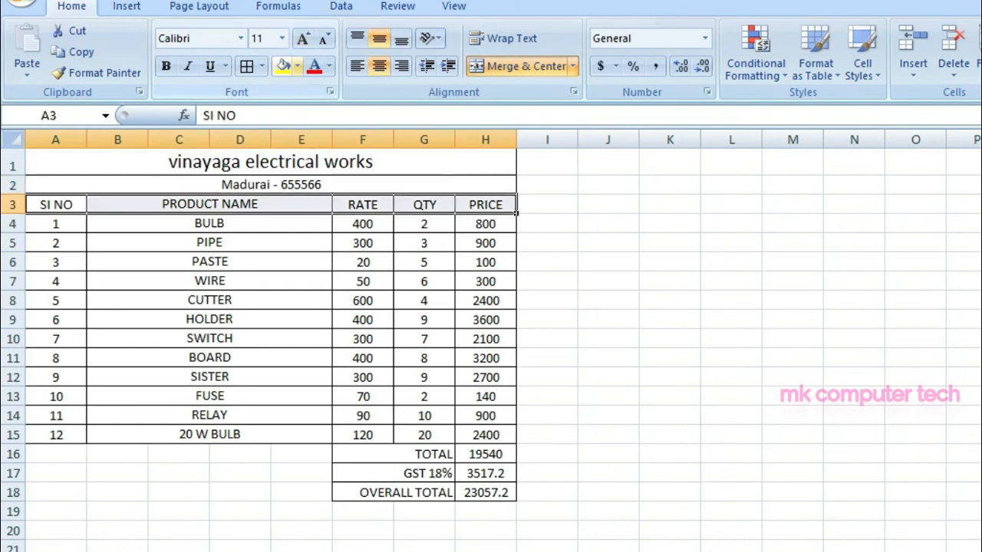
{"action": "left_click", "coordinate": [298, 66]}
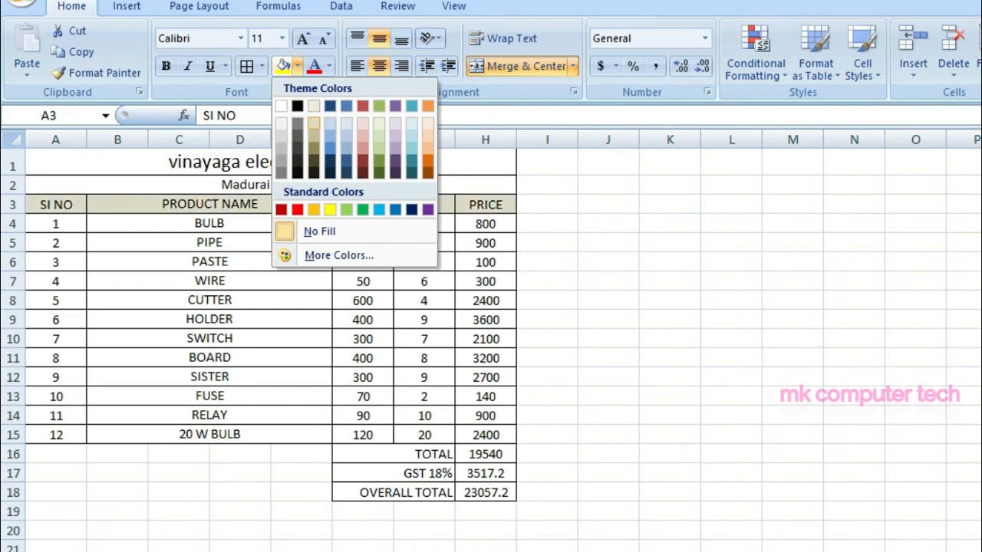
{"action": "left_click", "coordinate": [281, 148]}
Set the company title in A1 to font size 20 and enlarge the address line in A2 by one size increment
{"action": "left_click", "coordinate": [271, 162]}
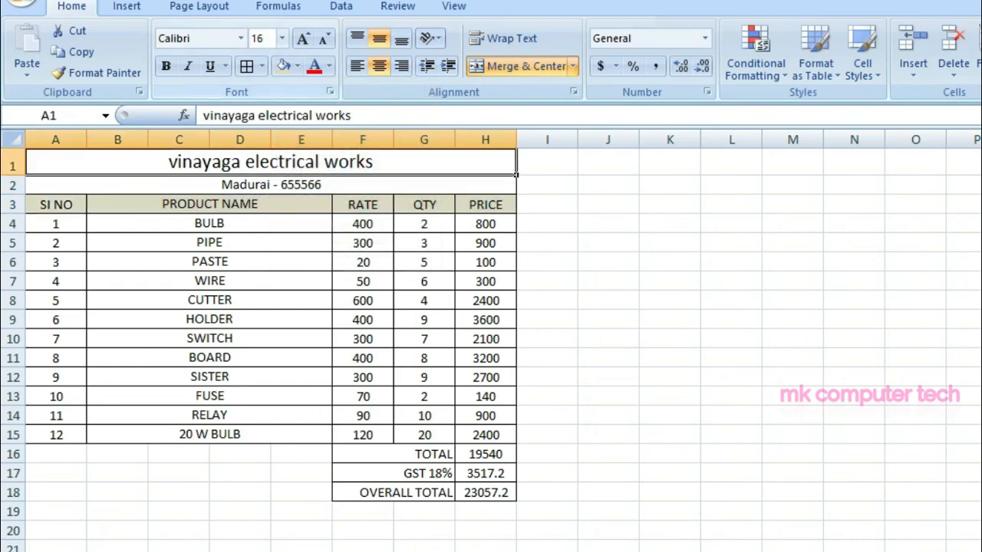
{"action": "left_click", "coordinate": [304, 39]}
{"action": "left_click", "coordinate": [303, 38]}
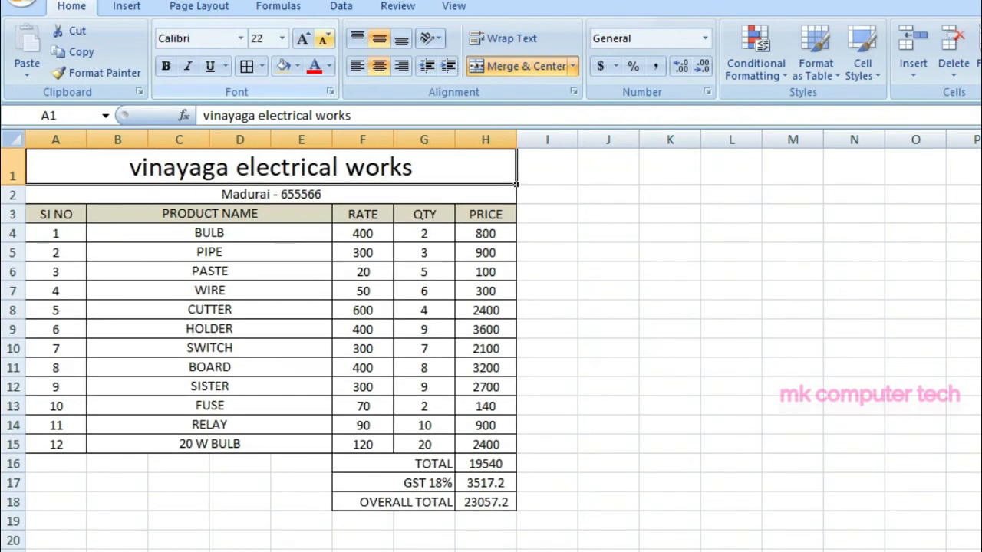
{"action": "left_click", "coordinate": [324, 38]}
{"action": "left_click", "coordinate": [271, 192]}
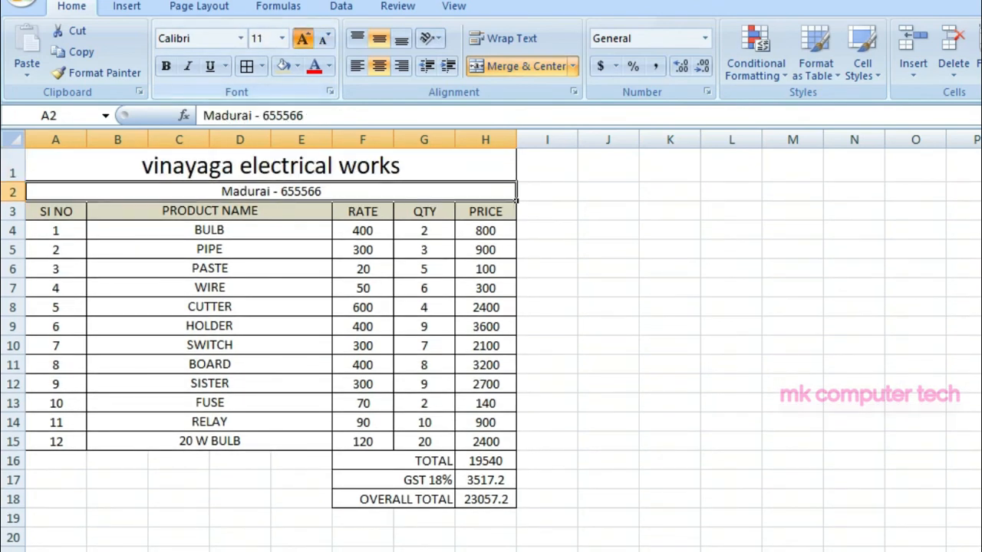
{"action": "left_click", "coordinate": [304, 38]}
{"action": "left_click", "coordinate": [547, 192]}
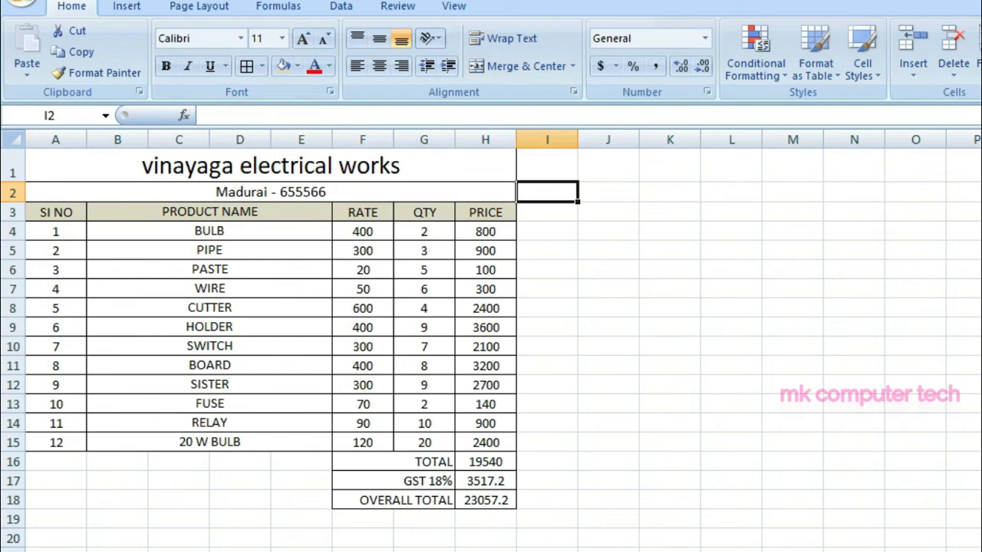
{"action": "mouse_move", "coordinate": [55, 165]}
{"action": "left_mouse_down"}
{"action": "mouse_move", "coordinate": [485, 289]}
{"action": "mouse_move", "coordinate": [485, 500]}
{"action": "left_mouse_up"}
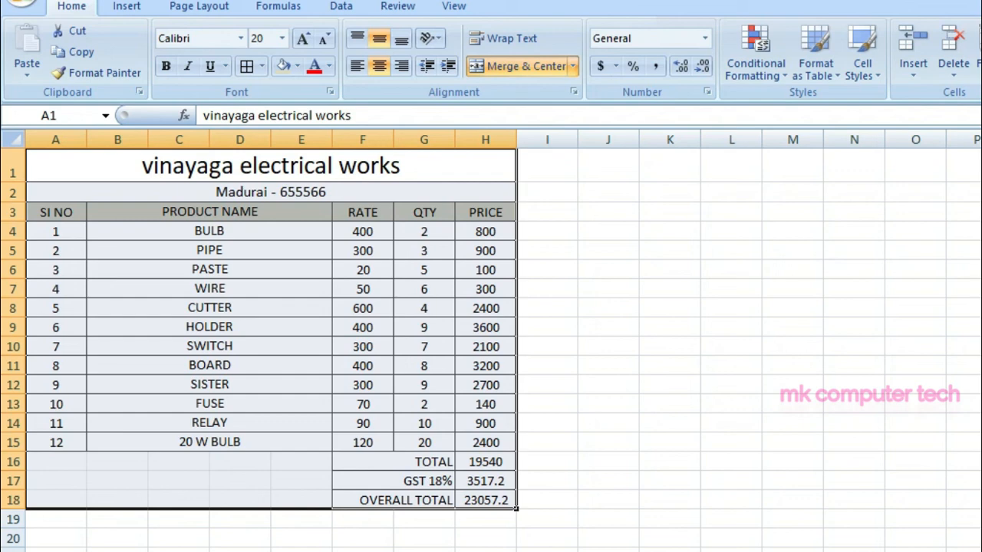
{"action": "left_click", "coordinate": [424, 289]}
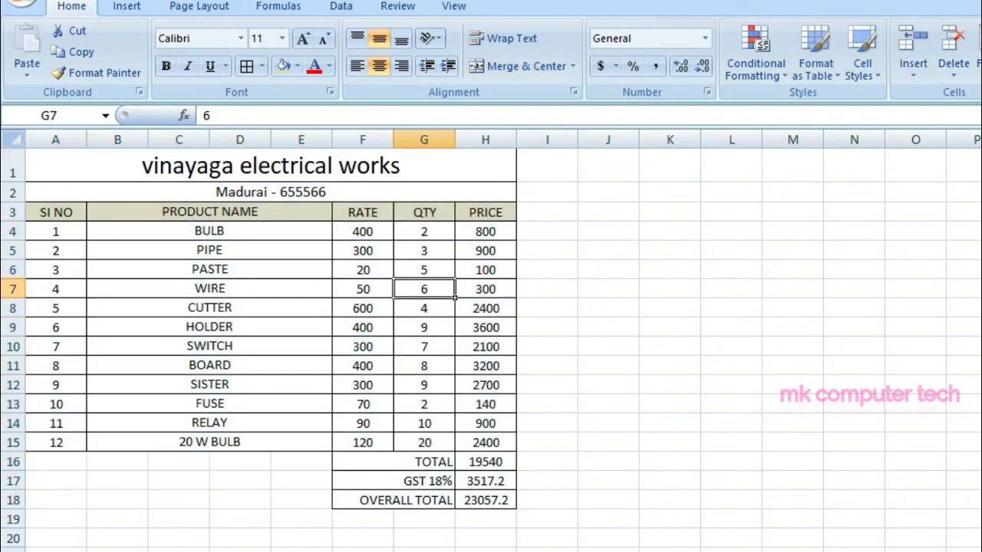
Change the quantities to 34 for BULB, 23 for PIPE, 2 for PASTE and 33 for CUTTER
{"action": "left_click", "coordinate": [424, 231]}
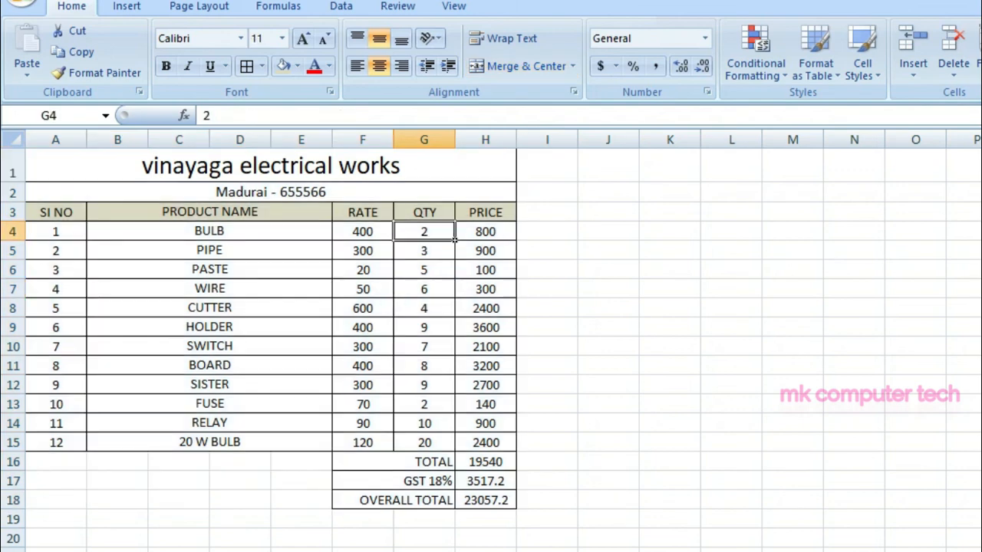
{"action": "type", "text": "34"}
{"action": "key", "text": "Return"}
{"action": "type", "text": "2"}
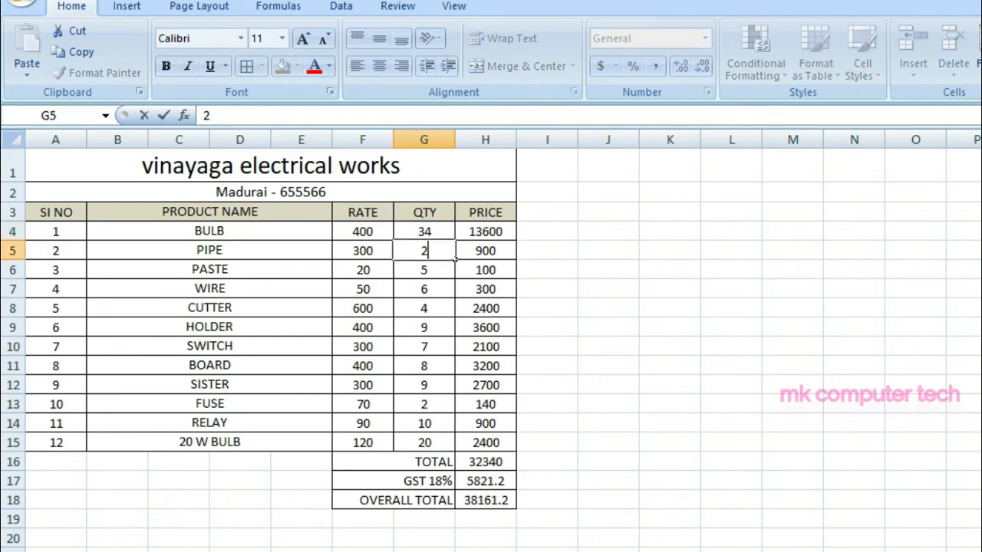
{"action": "type", "text": "3"}
{"action": "key", "text": "Return"}
{"action": "type", "text": "2"}
{"action": "key", "text": "Return"}
{"action": "key", "text": "Return"}
{"action": "type", "text": "3"}
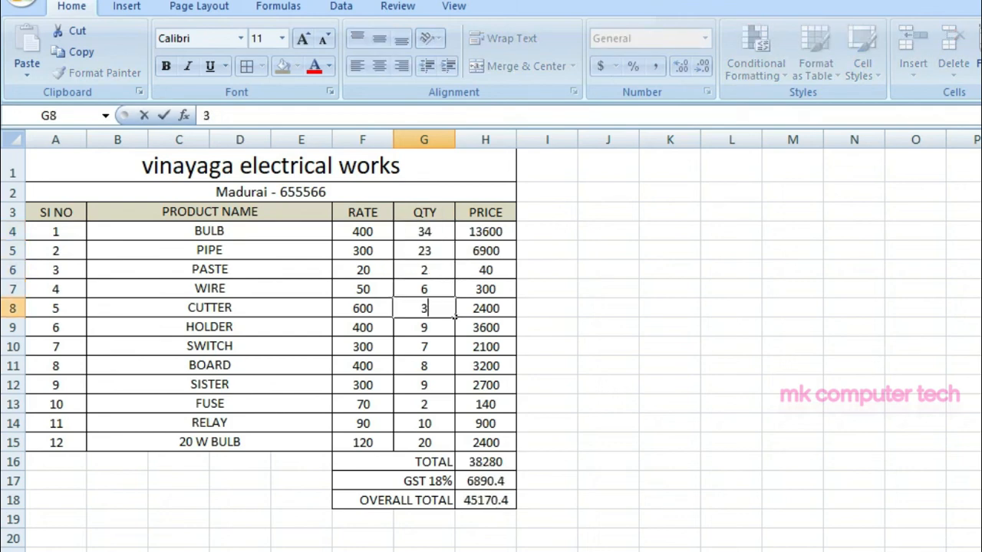
{"action": "type", "text": "3"}
{"action": "key", "text": "Return"}
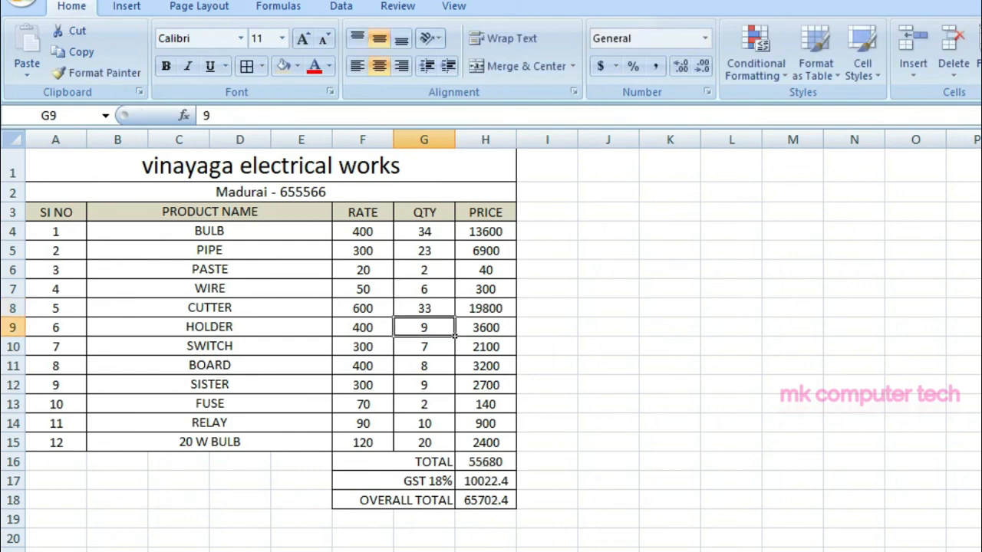
Widen the QTY column G slightly and the PRICE column H more generously
{"action": "left_click_drag", "start_coordinate": [455, 139], "coordinate": [476, 140]}
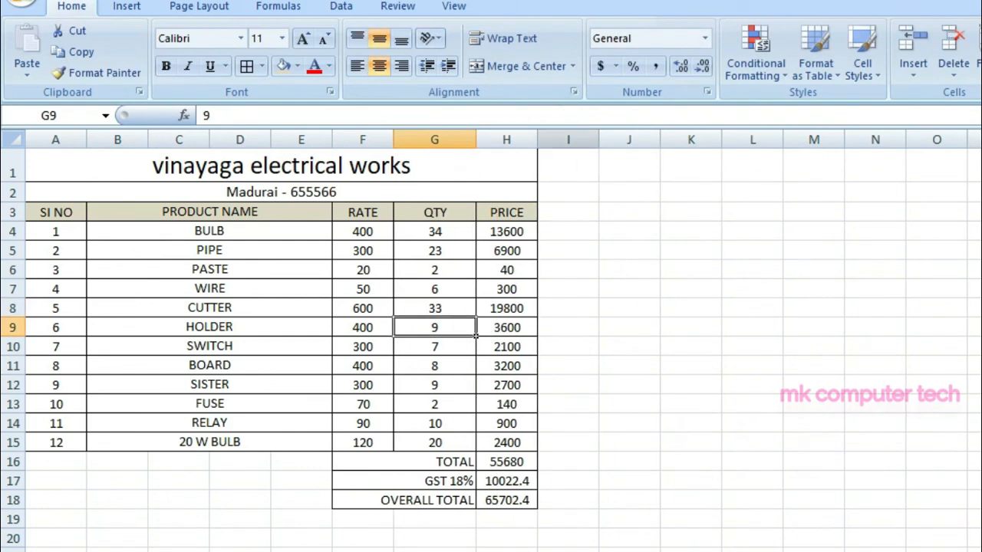
{"action": "left_click", "coordinate": [568, 140]}
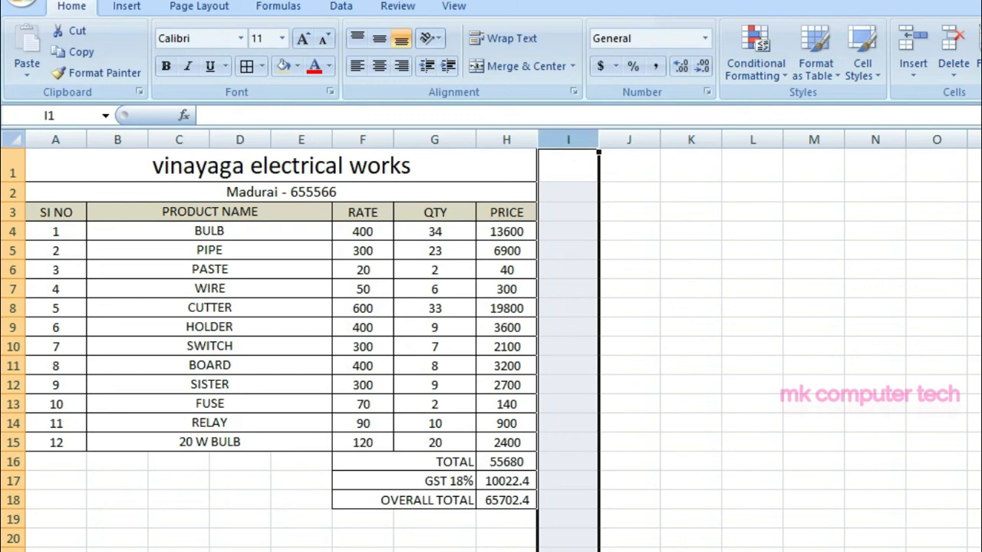
{"action": "left_click_drag", "start_coordinate": [537, 140], "coordinate": [577, 140]}
{"action": "left_click", "coordinate": [731, 231]}
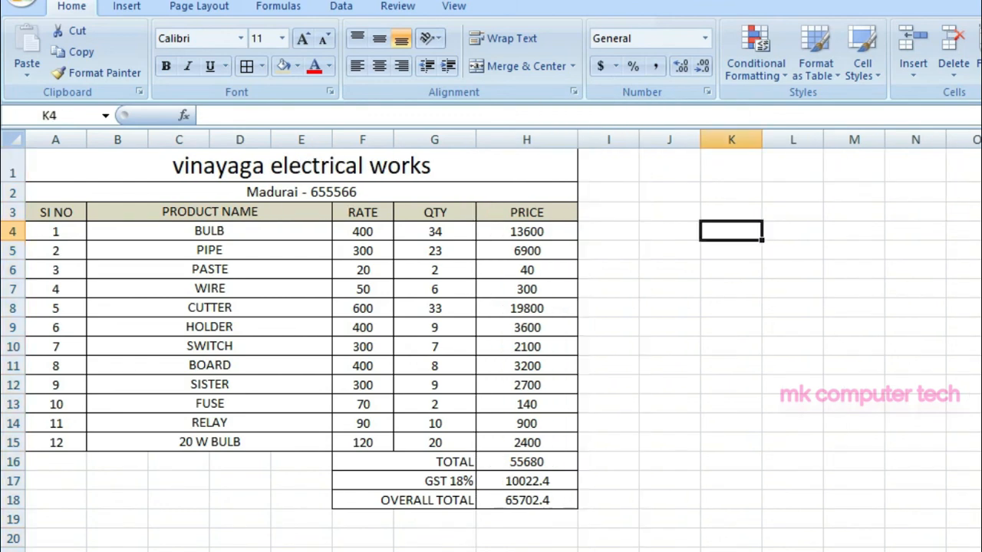